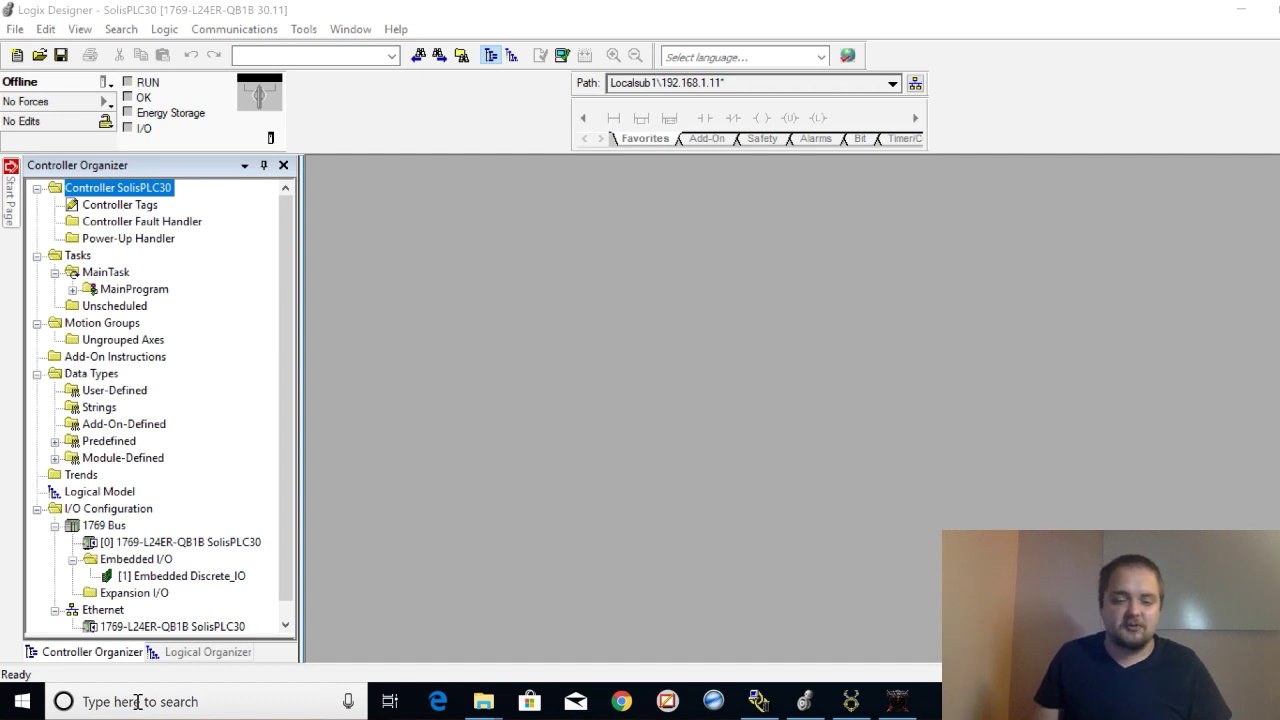
Search Windows for 'bootp' to find the BootP-DHCP Tool.
left_click(138, 702)
type("bo")
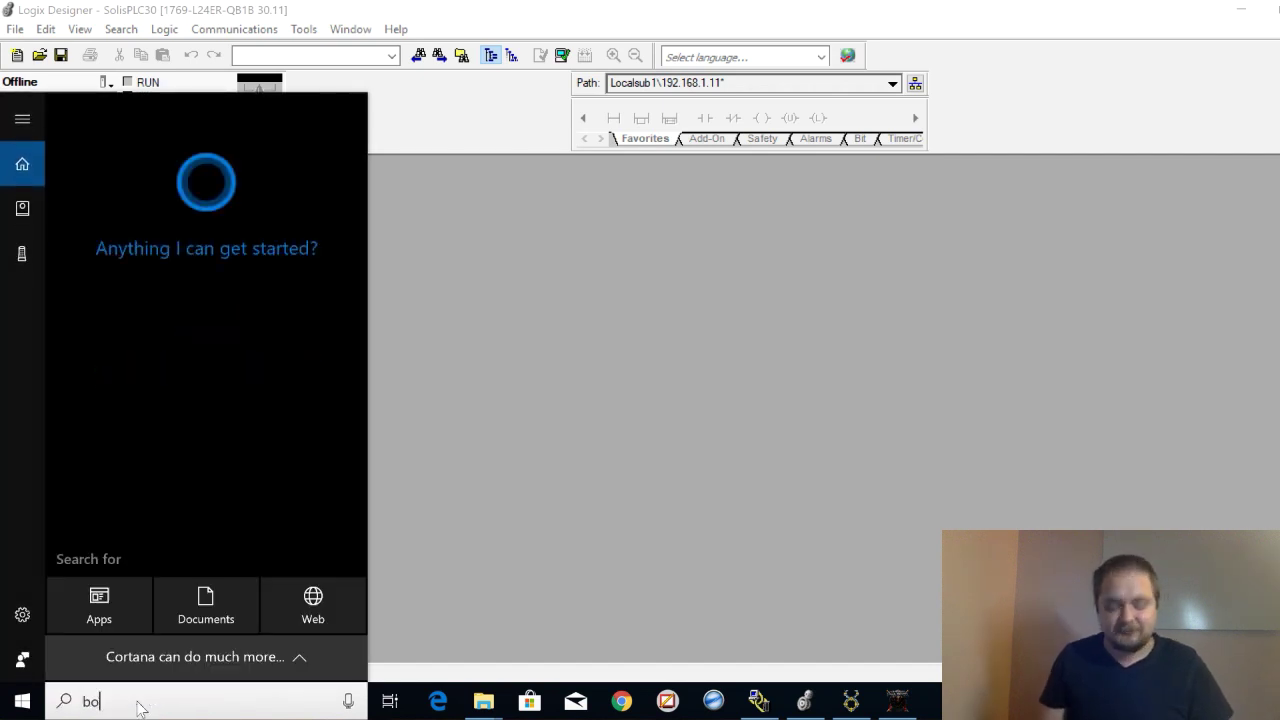
type("ot")
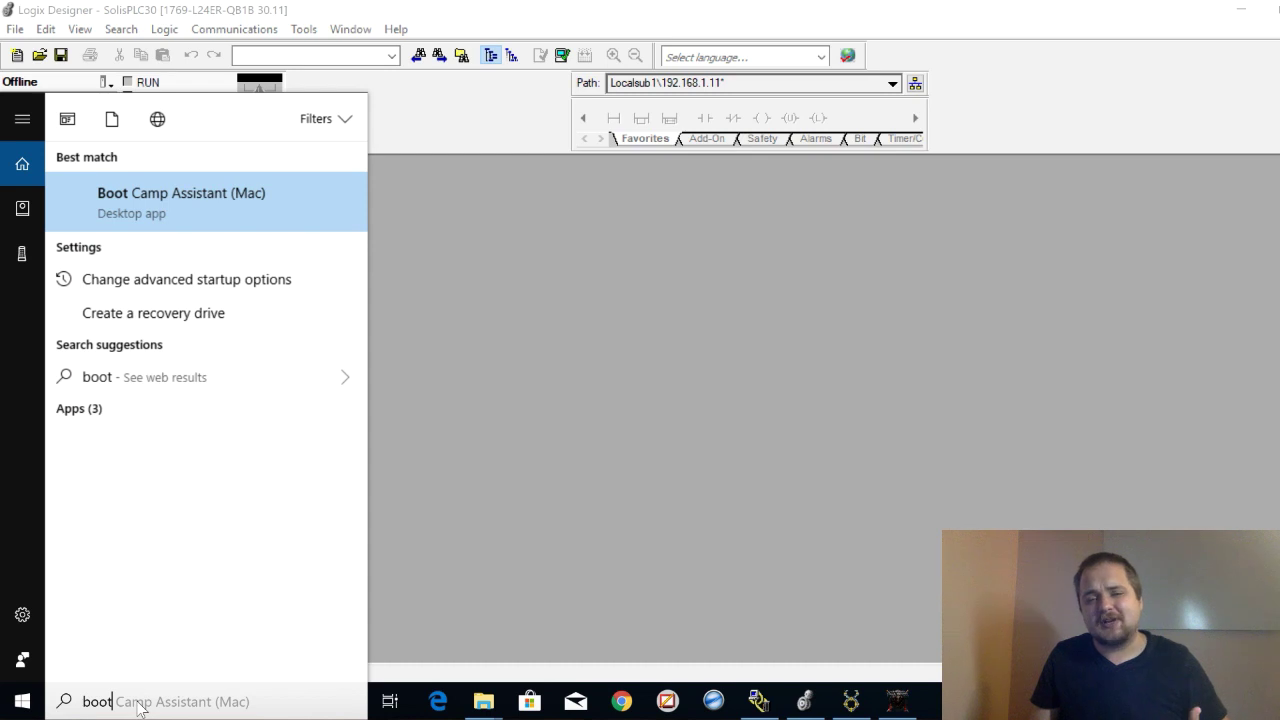
type("p")
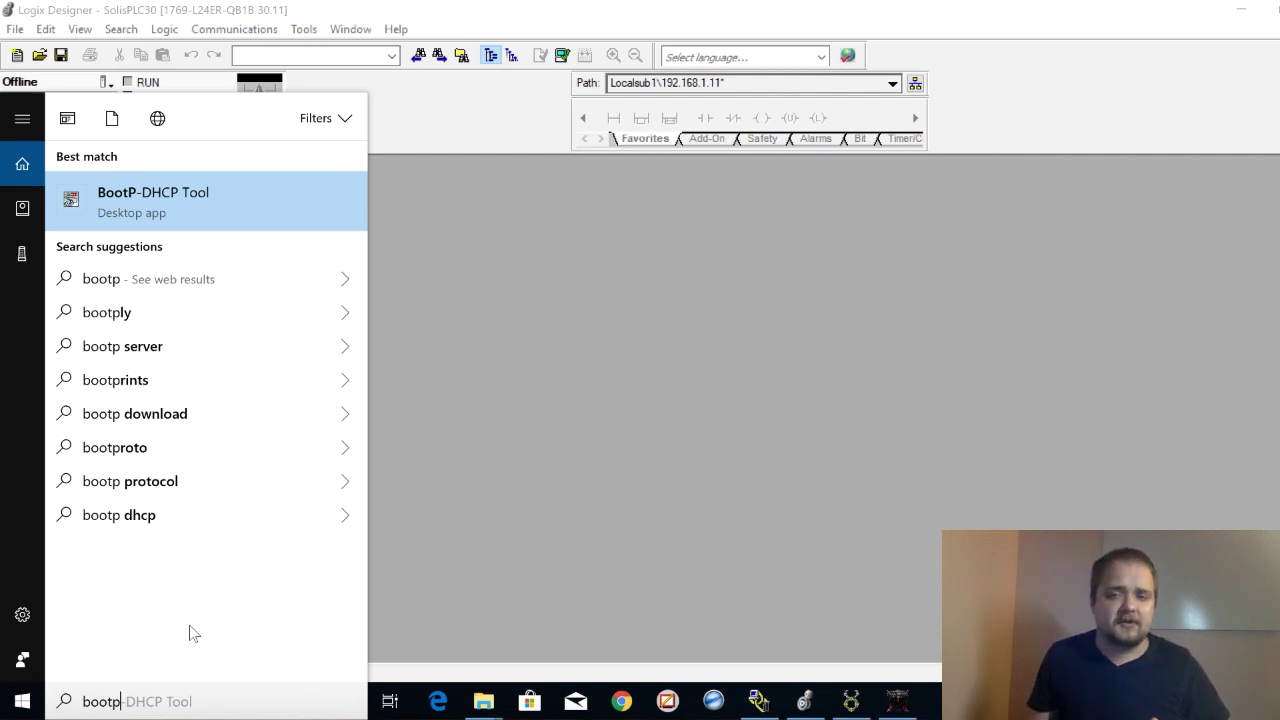
Launch the BootP-DHCP Tool on the Realtek USB FE Family Controller interface.
left_click(185, 207)
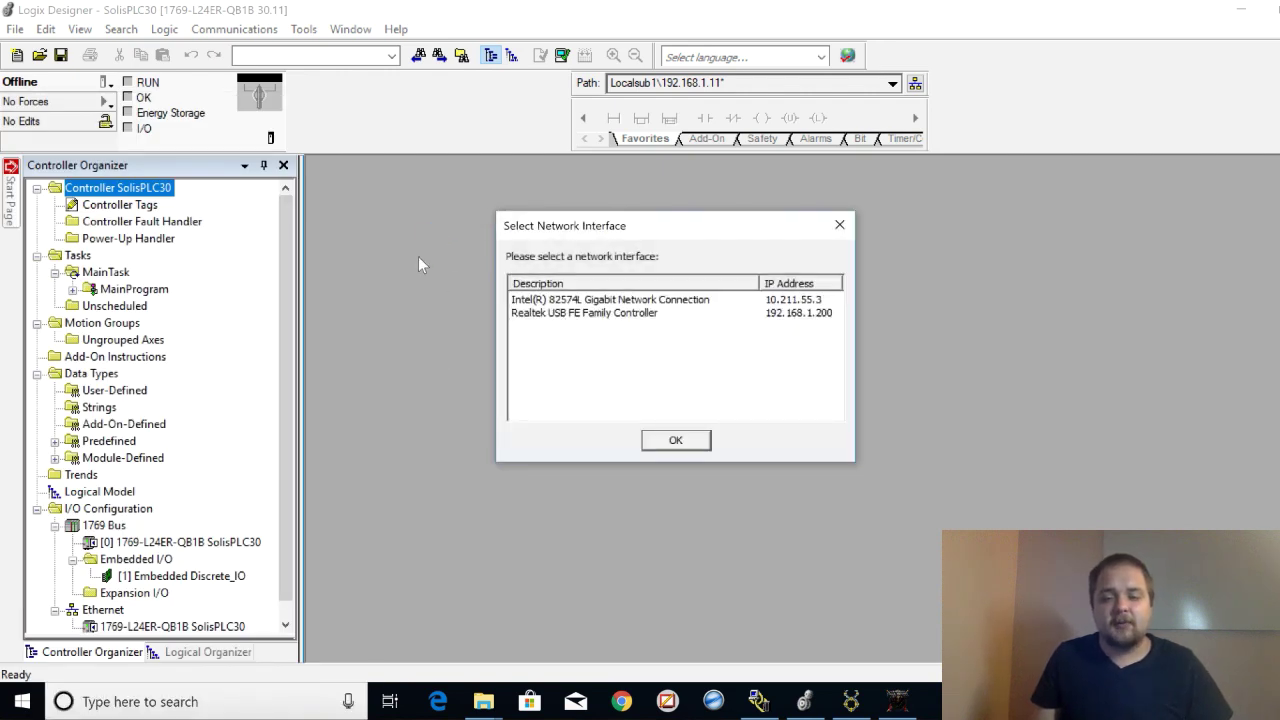
left_click(627, 314)
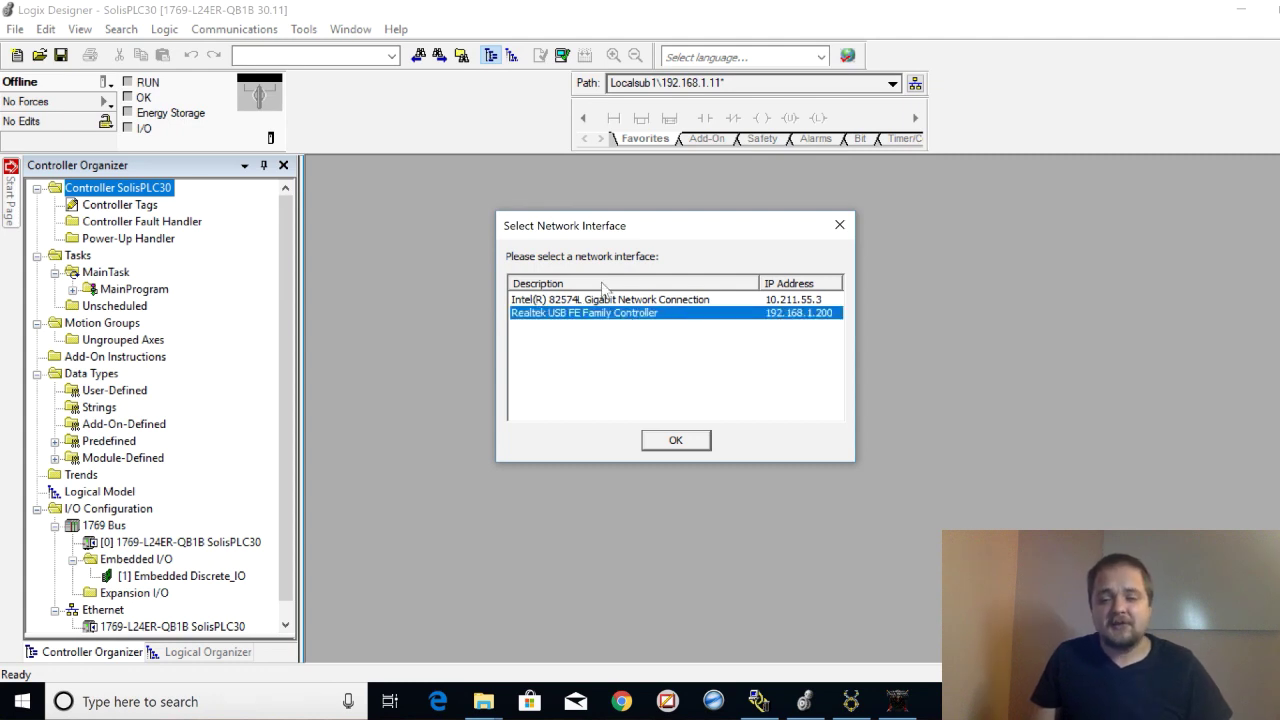
left_click_drag(641, 230, 547, 184)
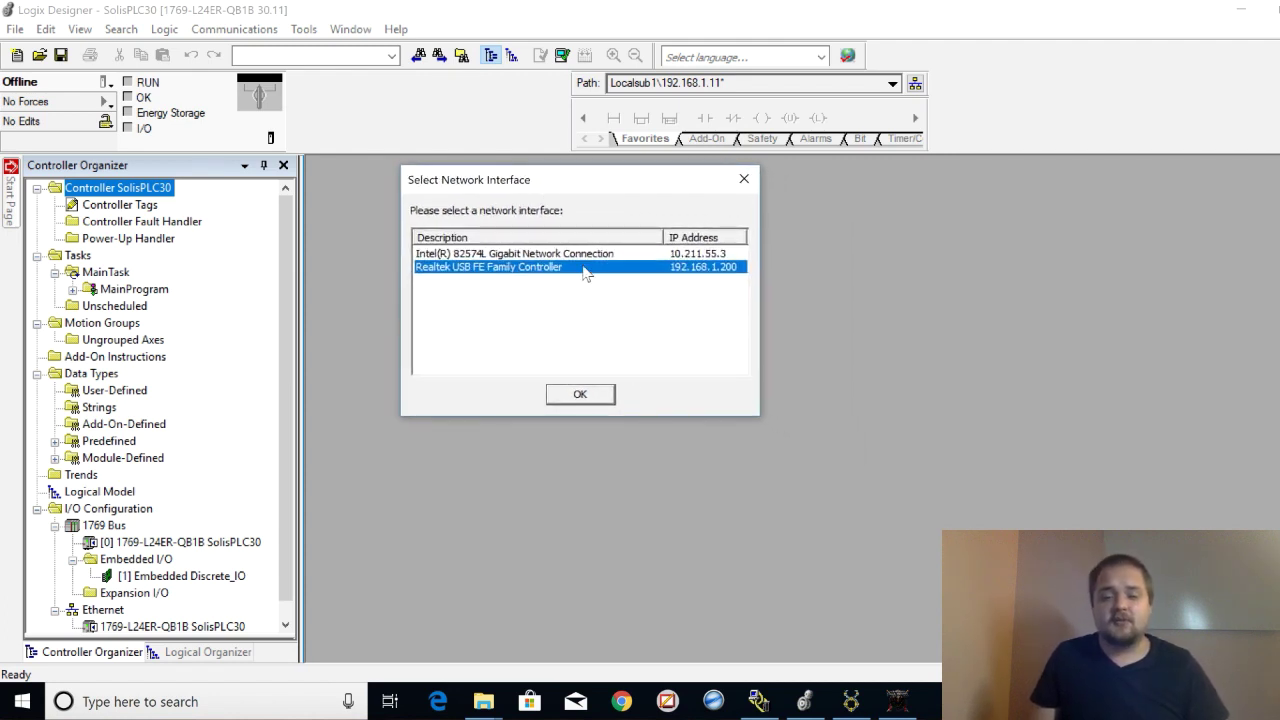
key("Up")
key("Down")
key("Up")
key("Down")
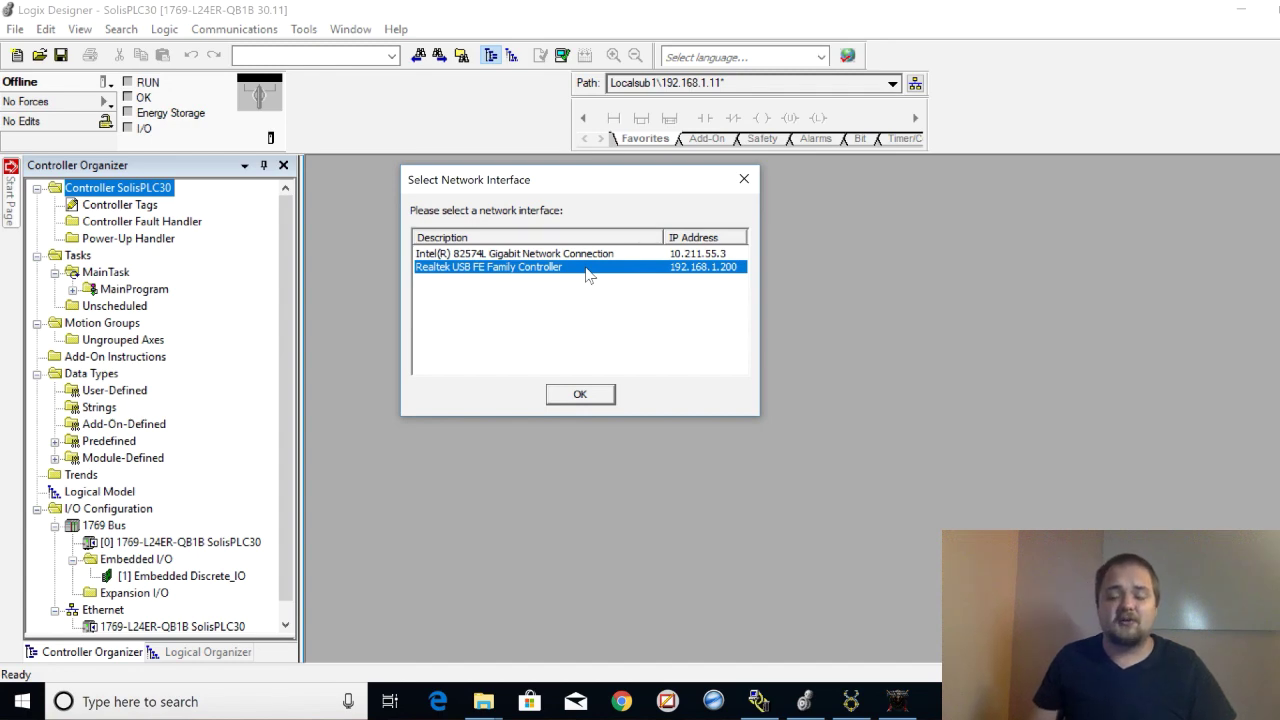
left_click(555, 256)
left_click(557, 268)
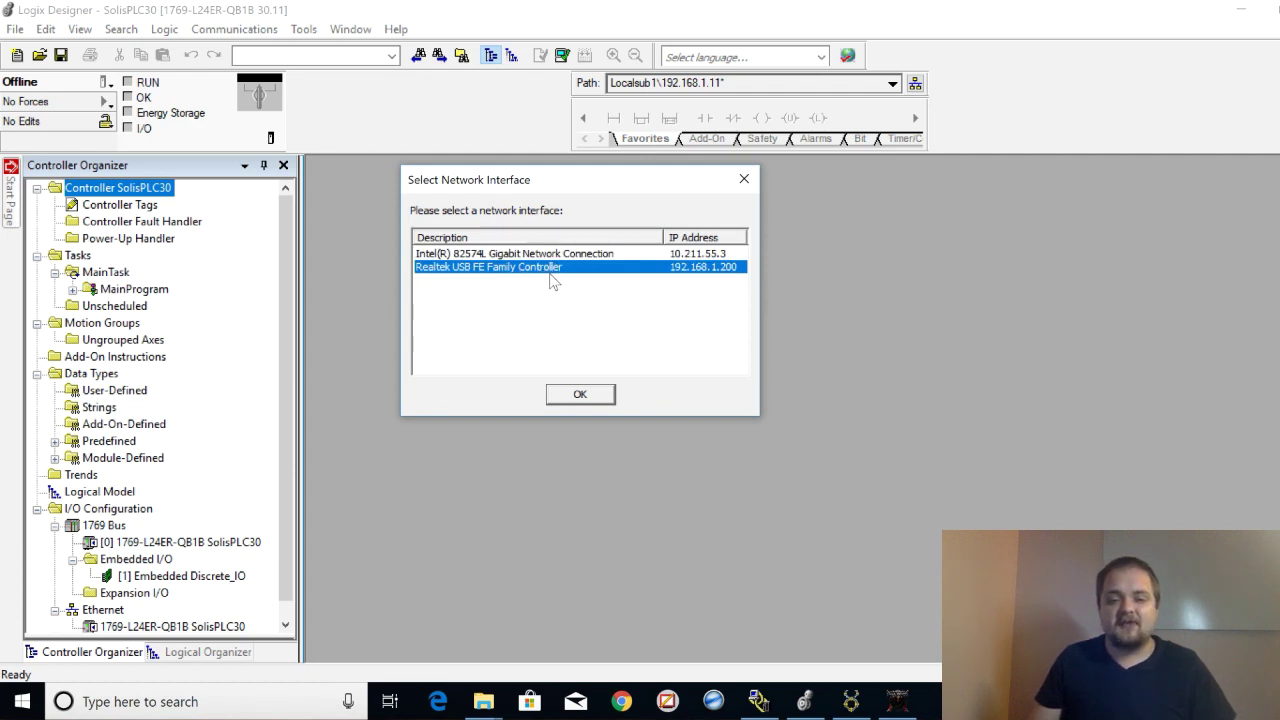
left_click(580, 395)
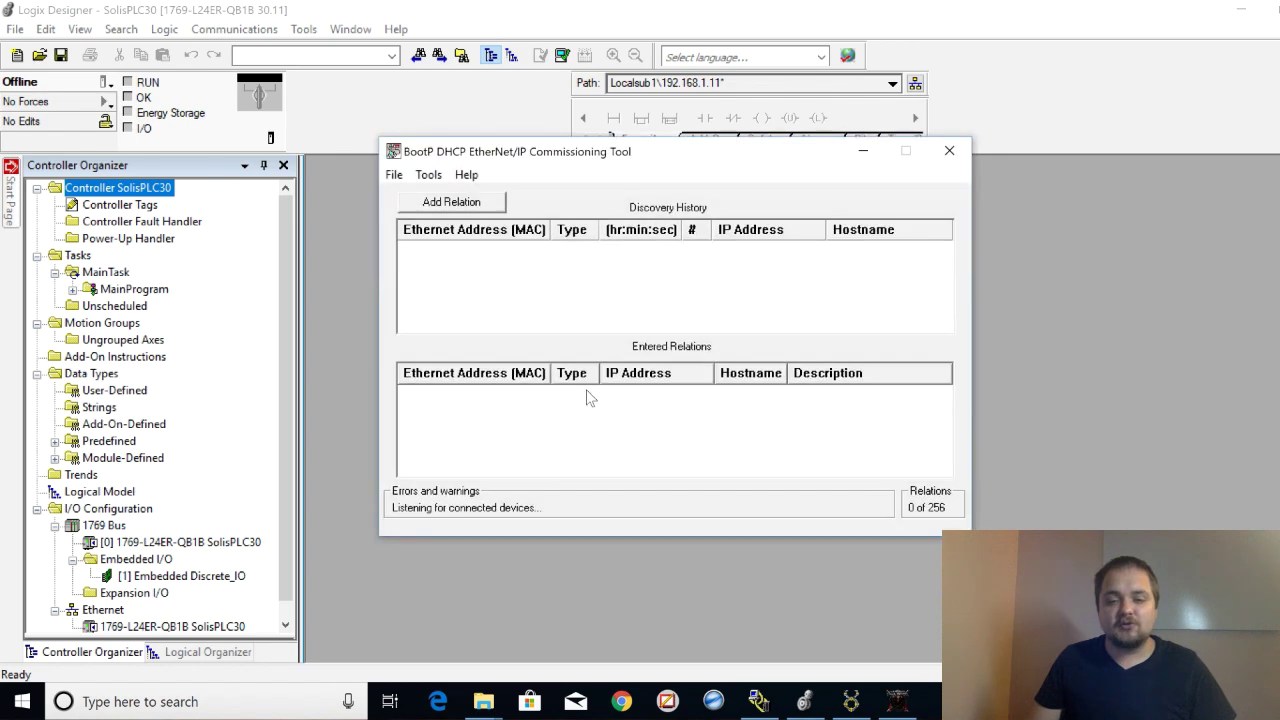
Review the Network Settings showing Server IP 192.168.1.200, then close them.
left_click_drag(659, 157, 618, 126)
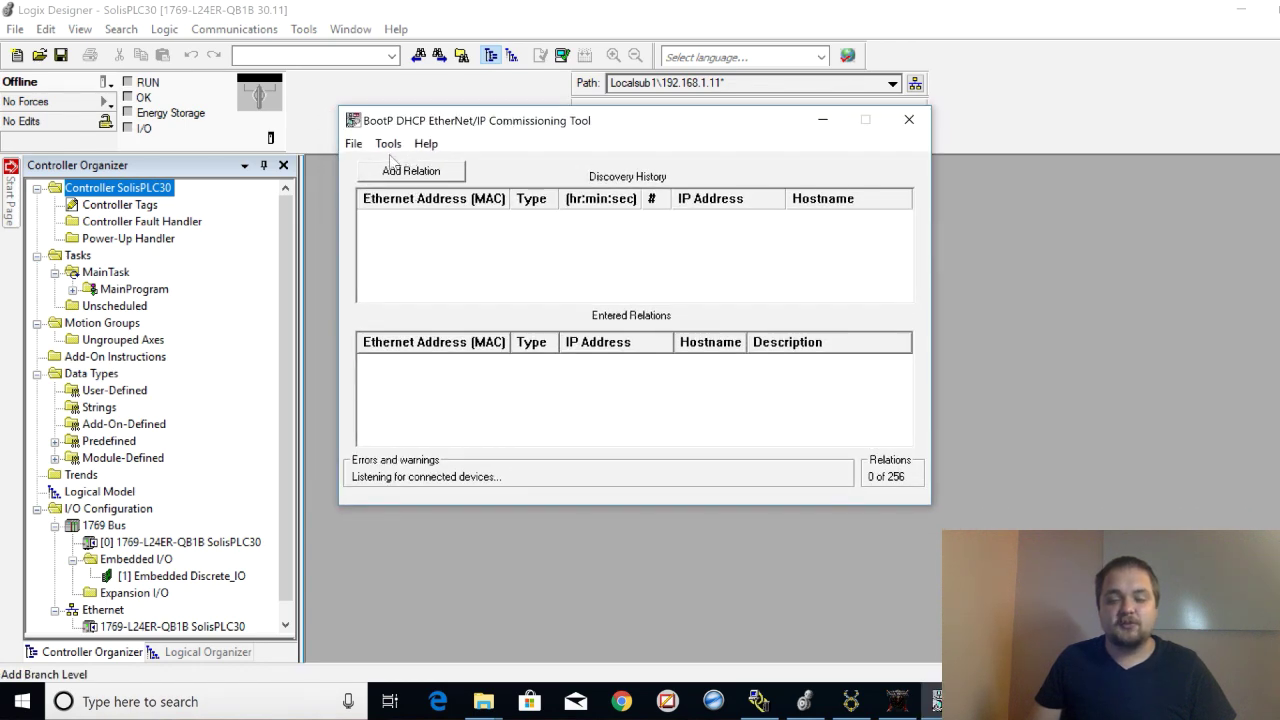
left_click(353, 143)
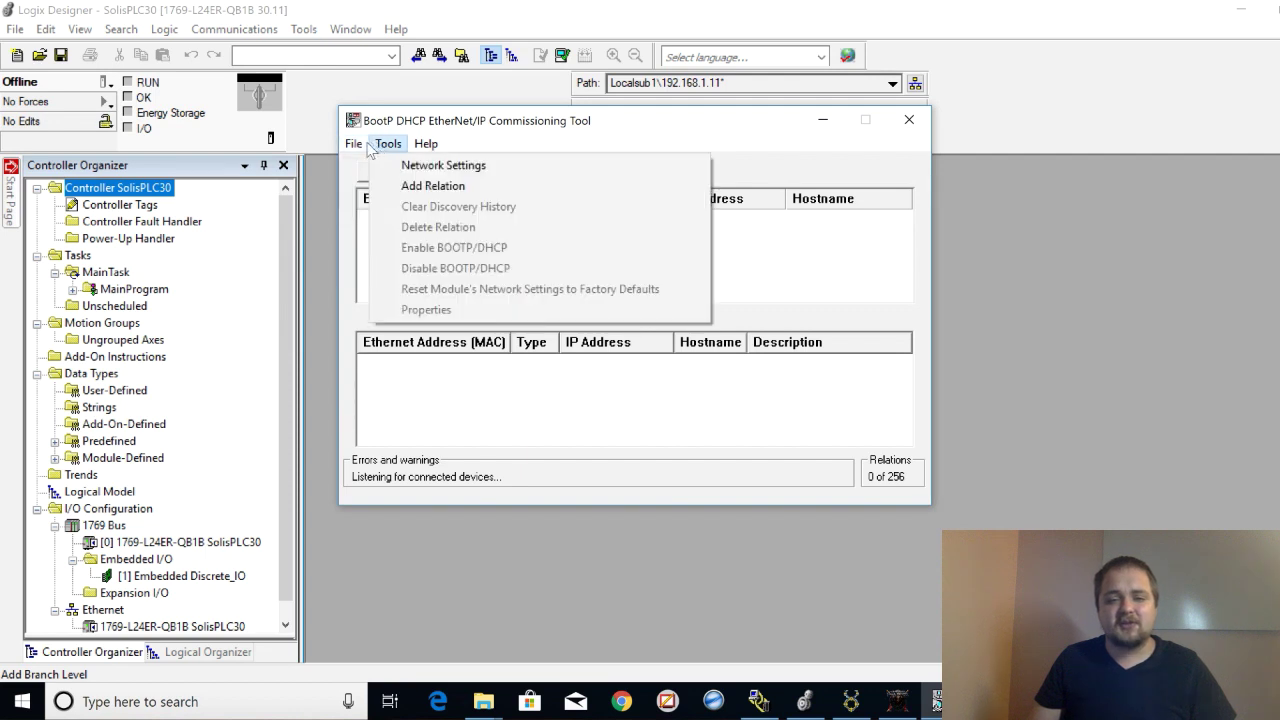
left_click(384, 146)
left_click(390, 147)
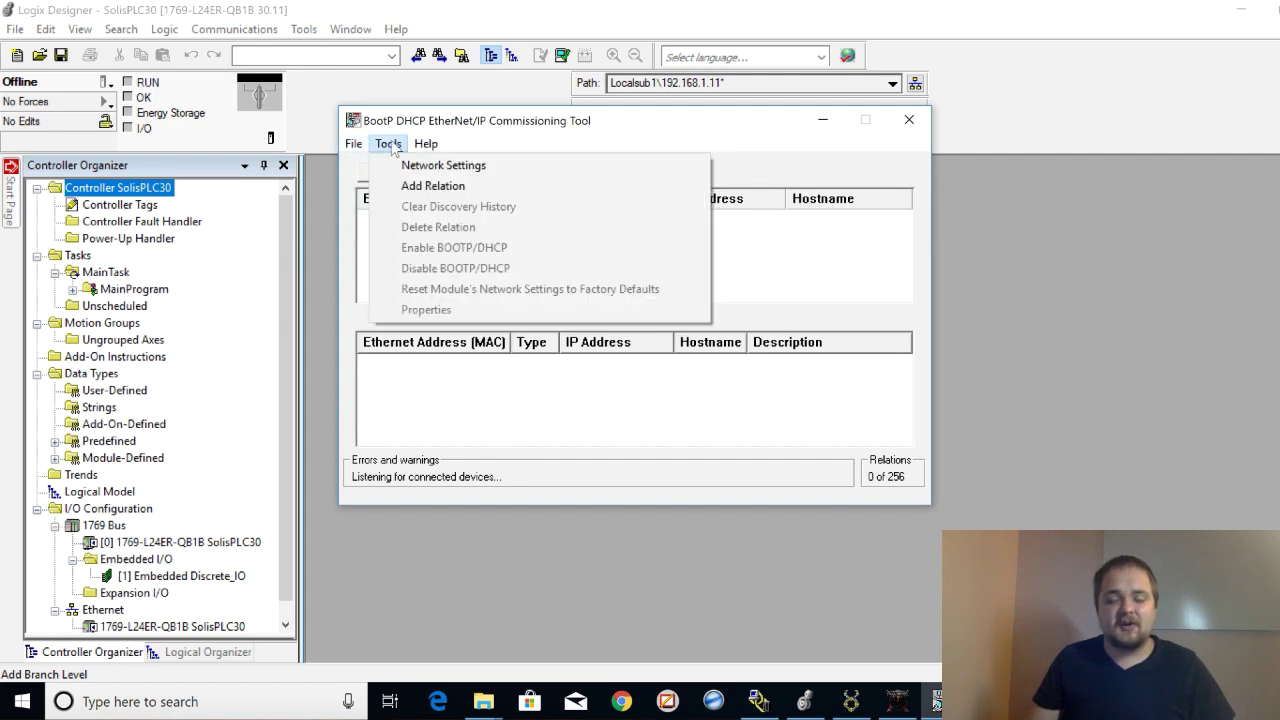
left_click(411, 165)
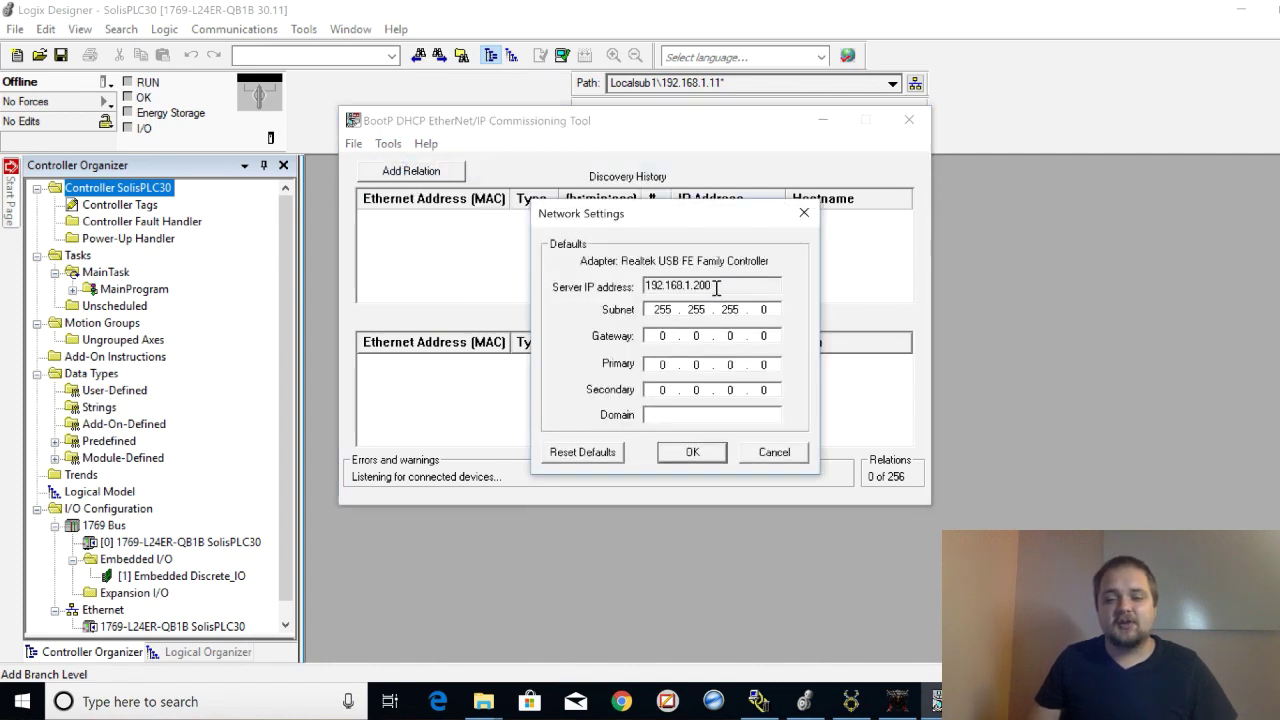
left_click_drag(714, 286, 637, 287)
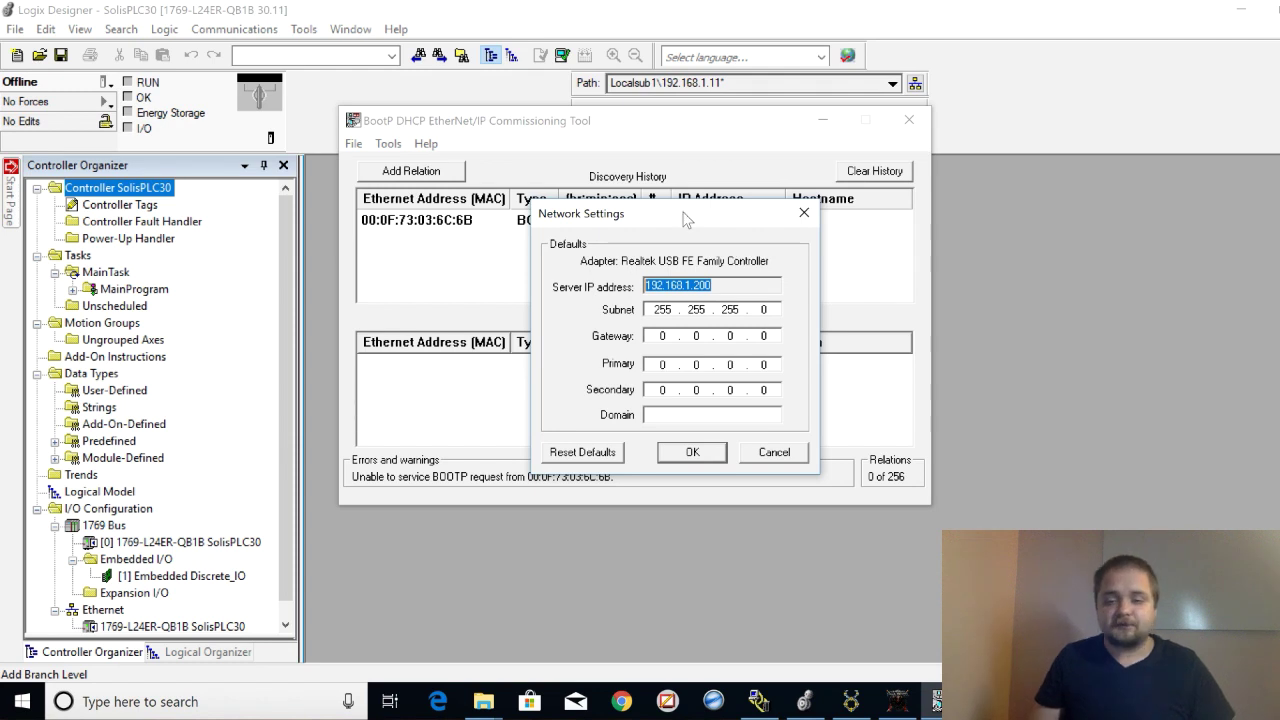
left_click(692, 452)
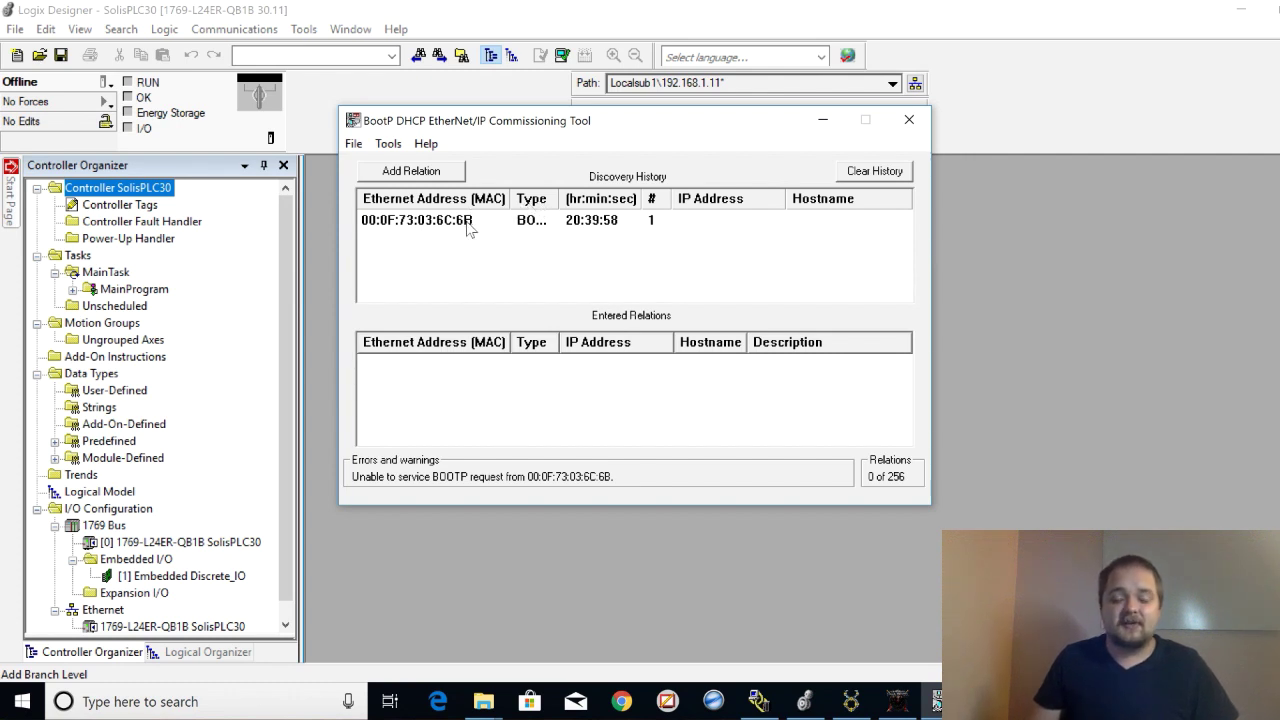
Widen the Type column and select the discovered device's BOOTP request.
left_click(562, 216)
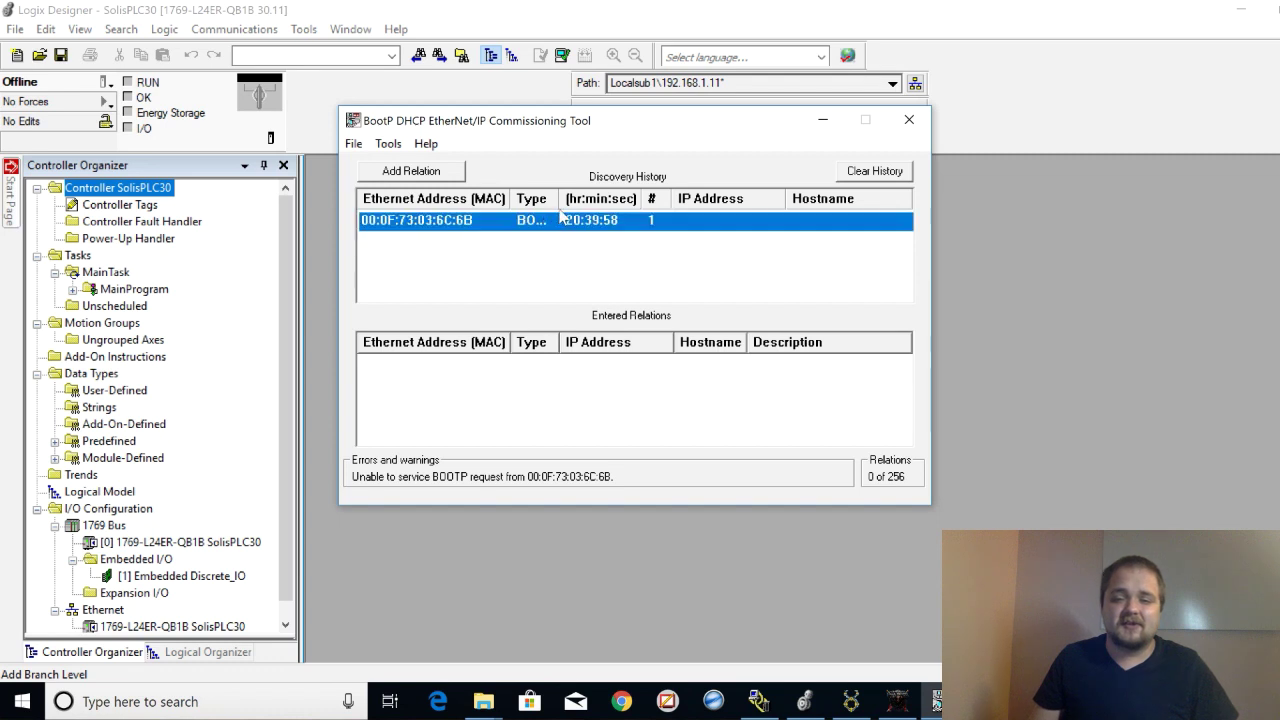
left_click_drag(561, 198, 597, 203)
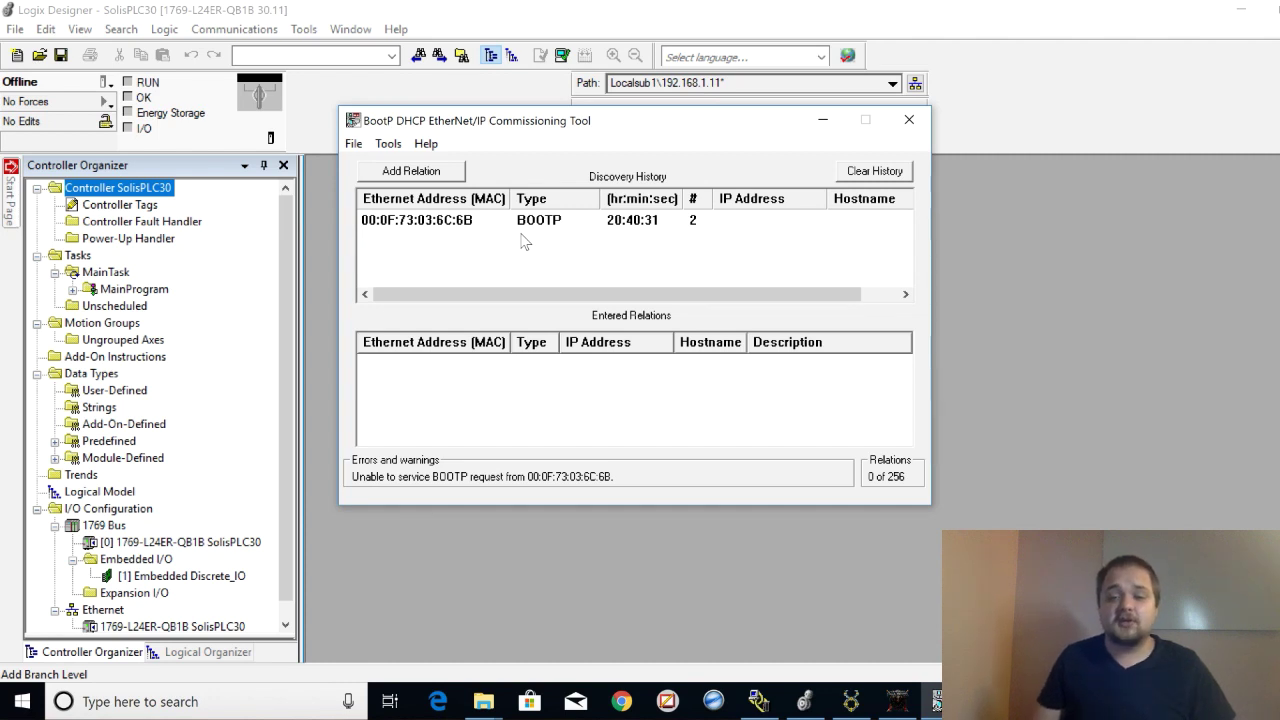
left_click(550, 224)
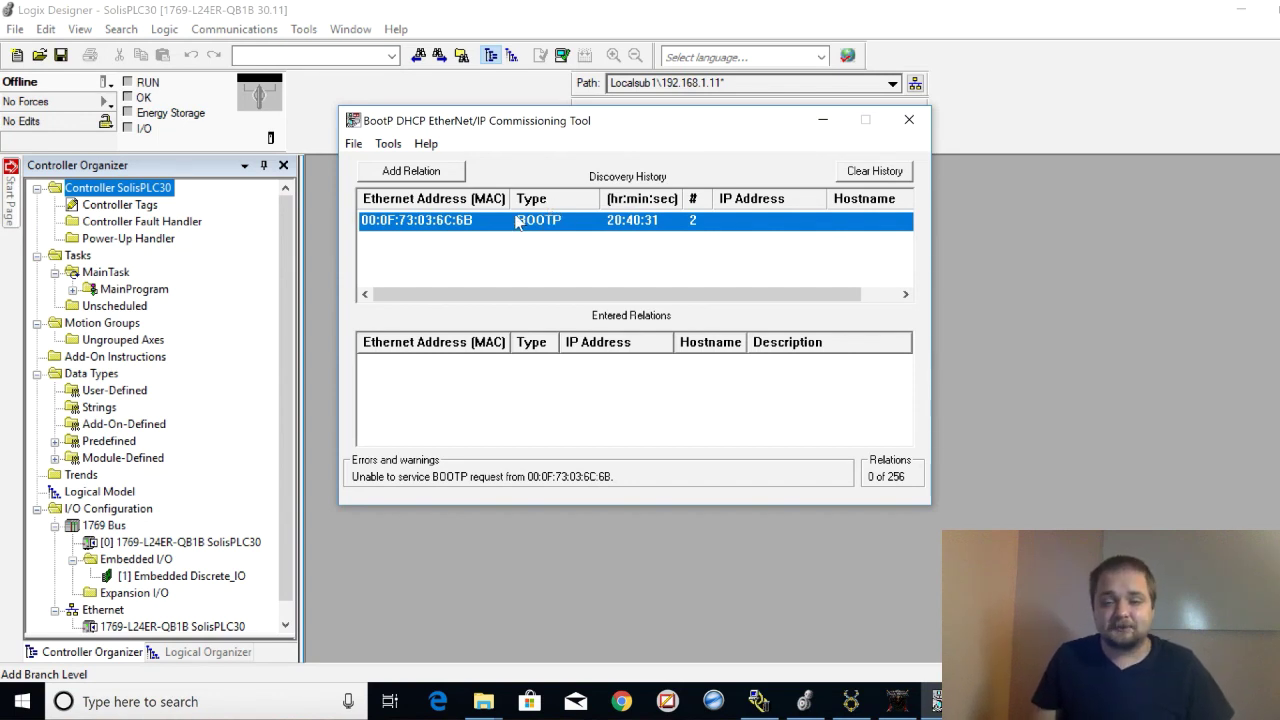
Open a New Entry for the BOOTP device, then minimize the BootP window.
double_click(517, 222)
left_click_drag(610, 252, 617, 220)
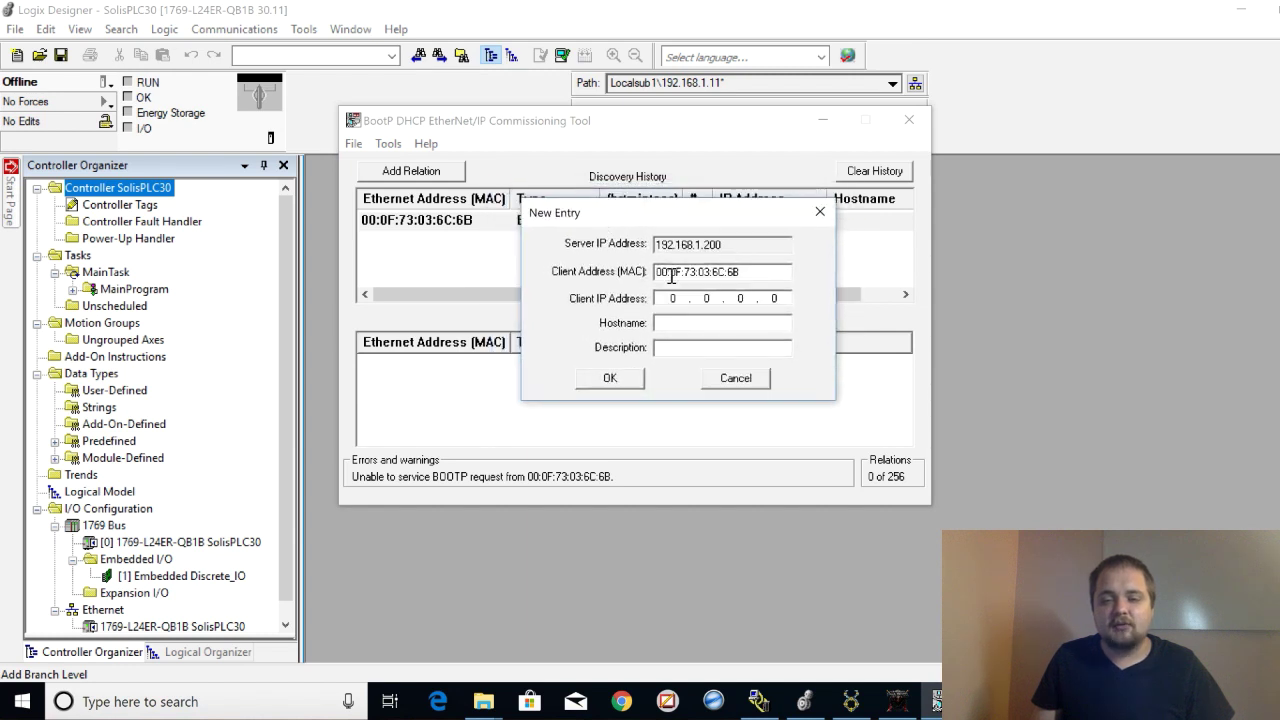
left_click_drag(723, 247, 636, 252)
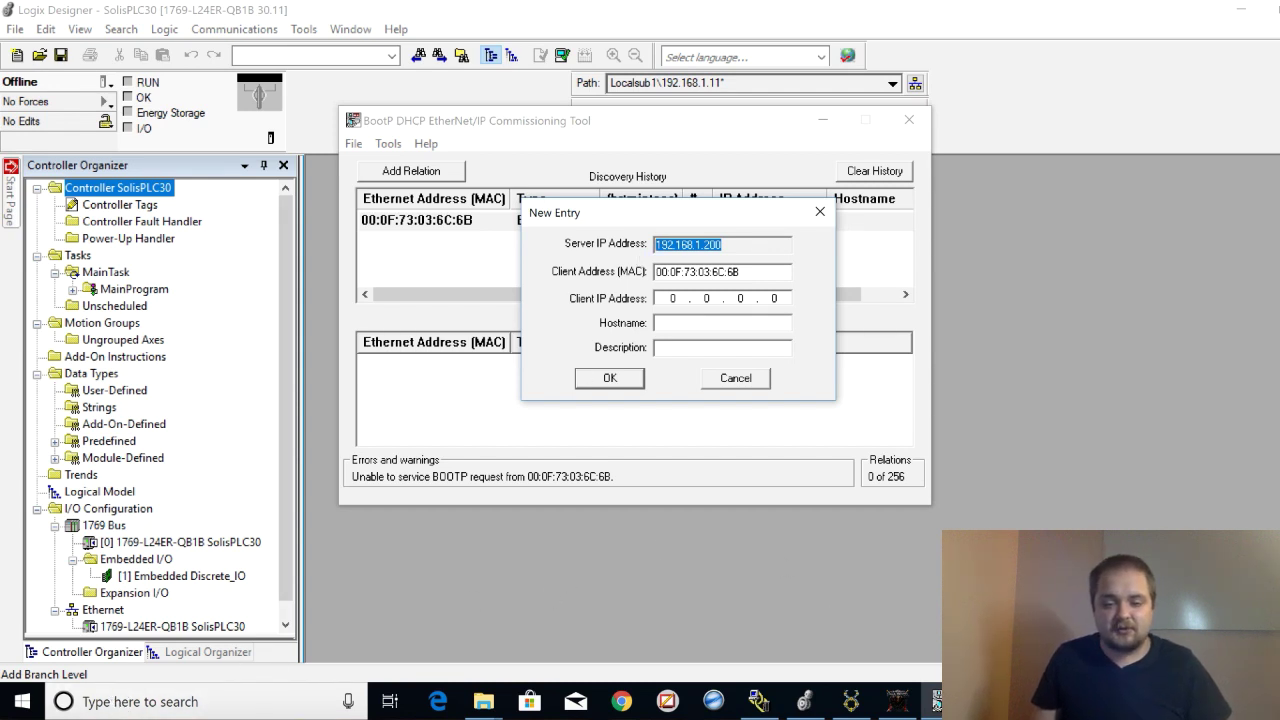
left_click(170, 700)
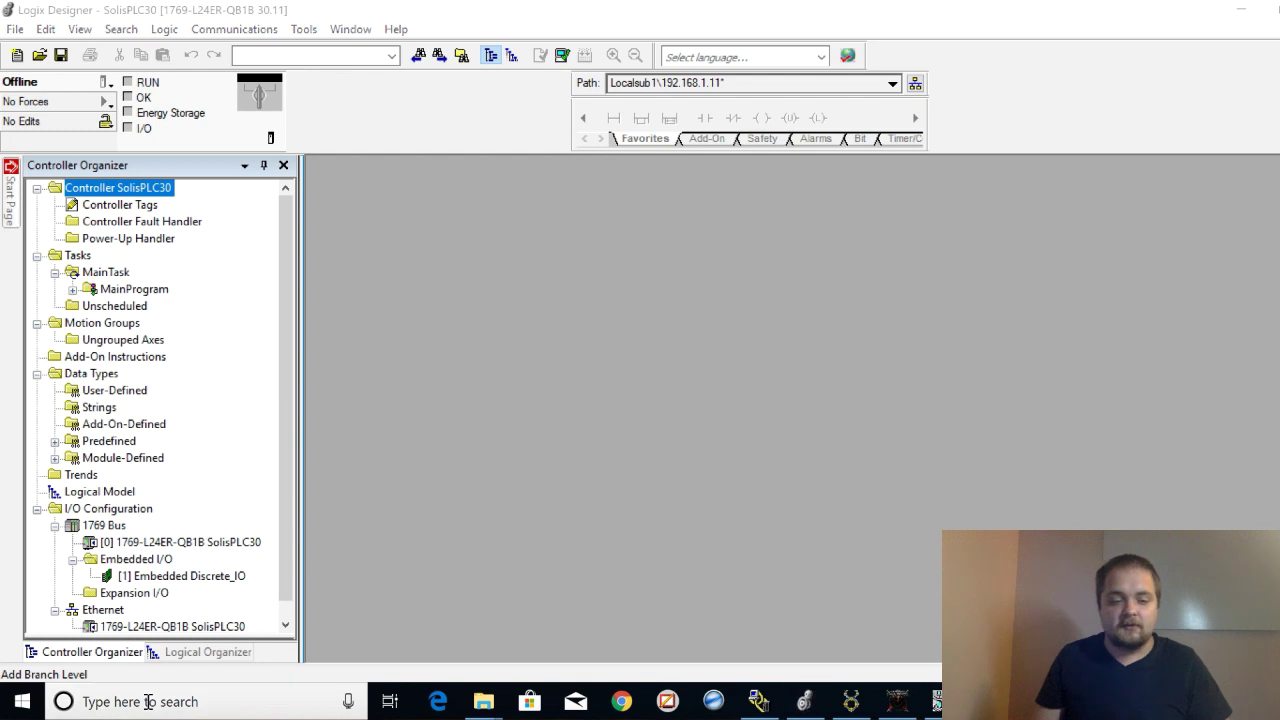
Search for 'control panel' and open Control Panel.
type("co")
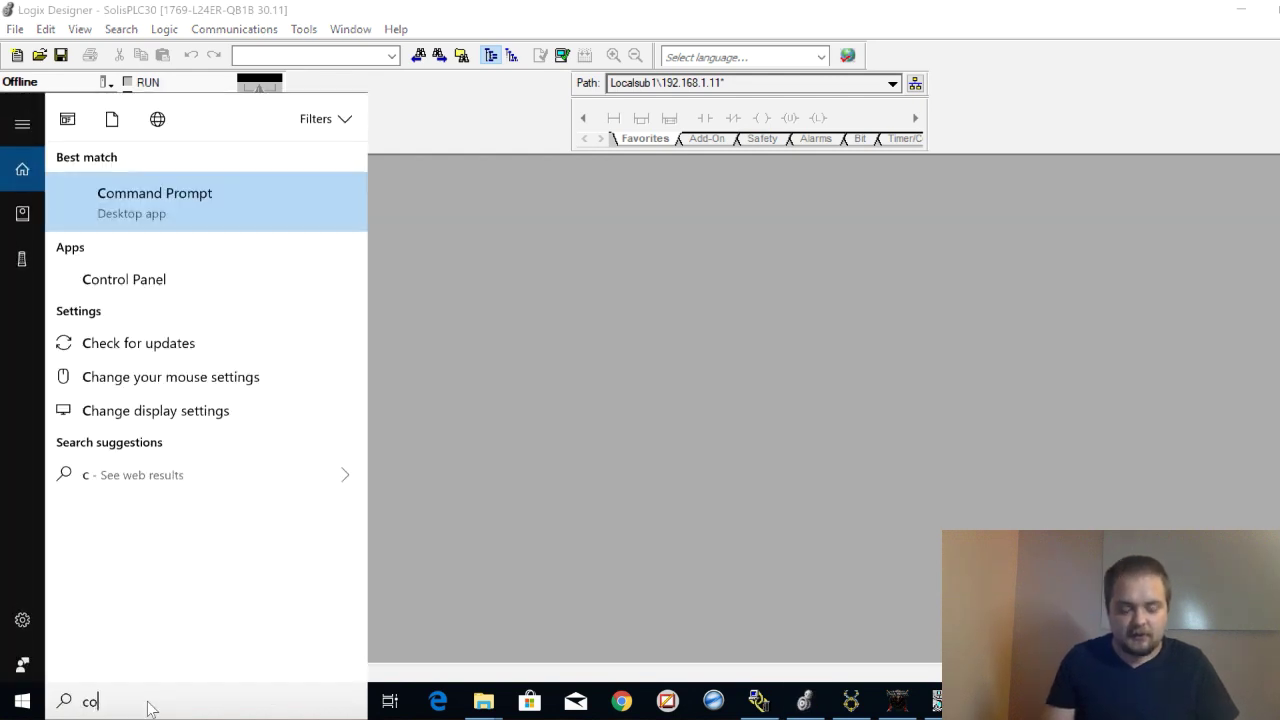
type("ontrol")
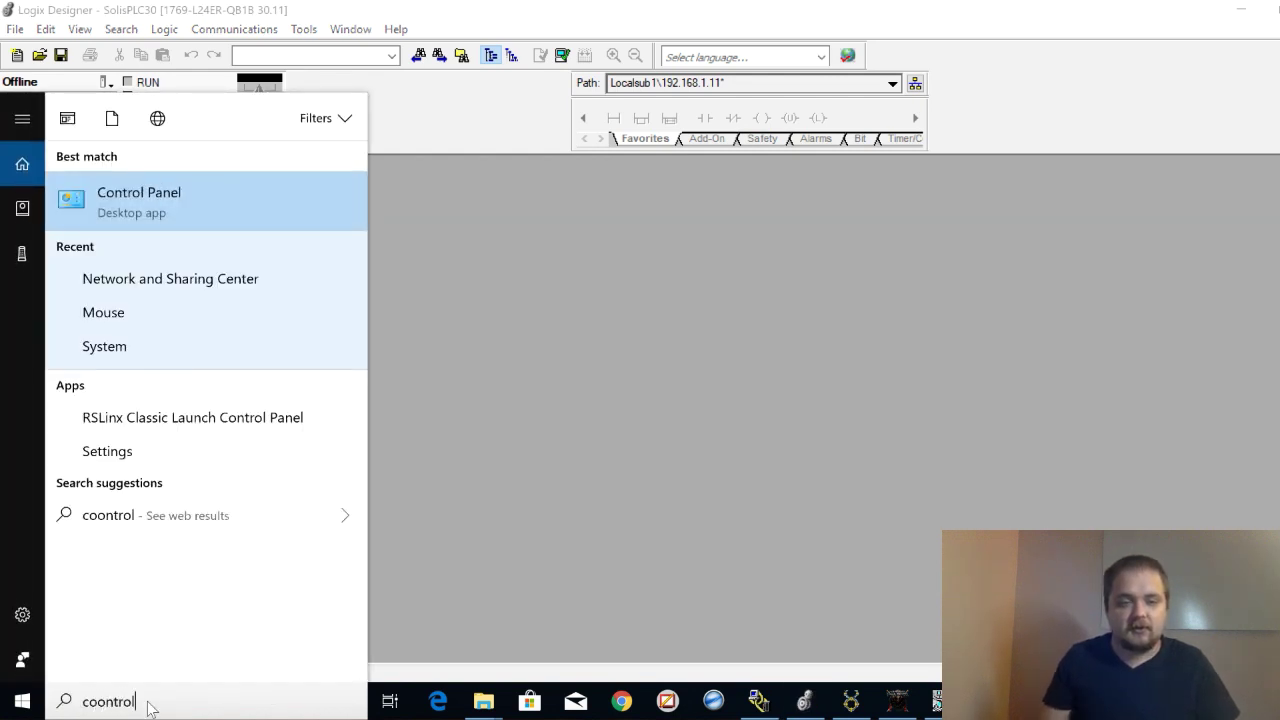
key("Return")
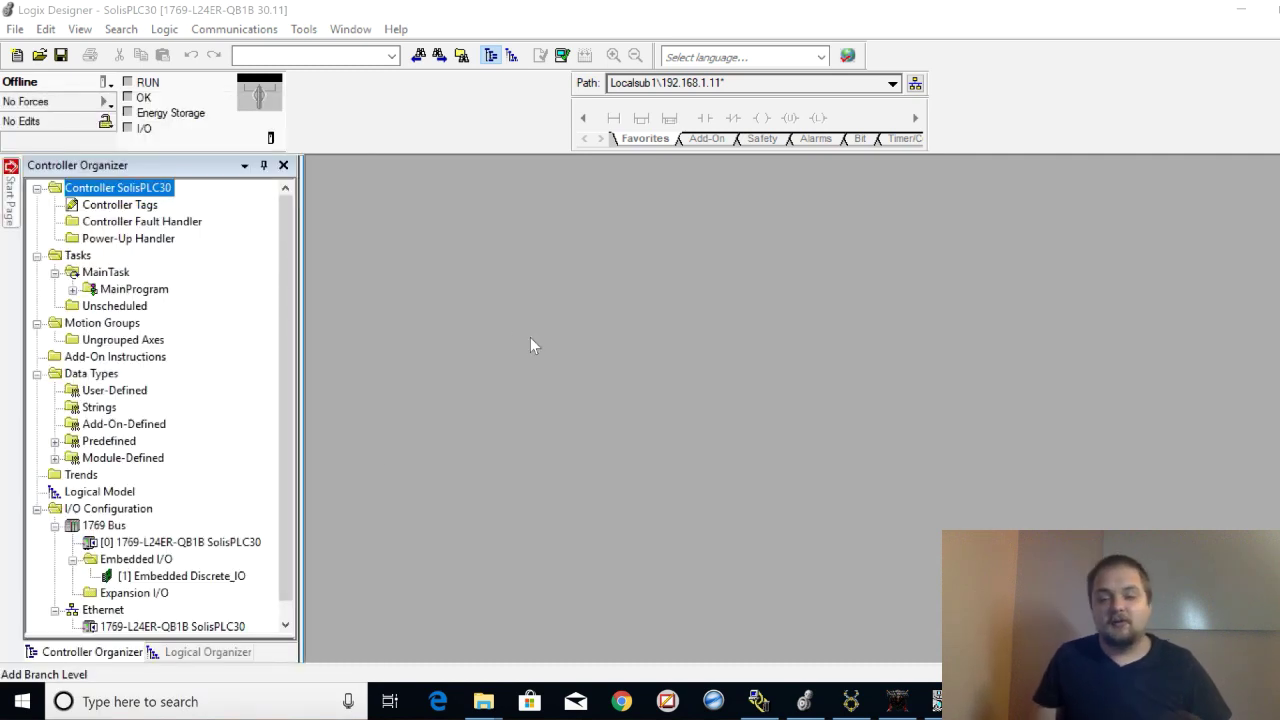
left_click(143, 703)
type("co")
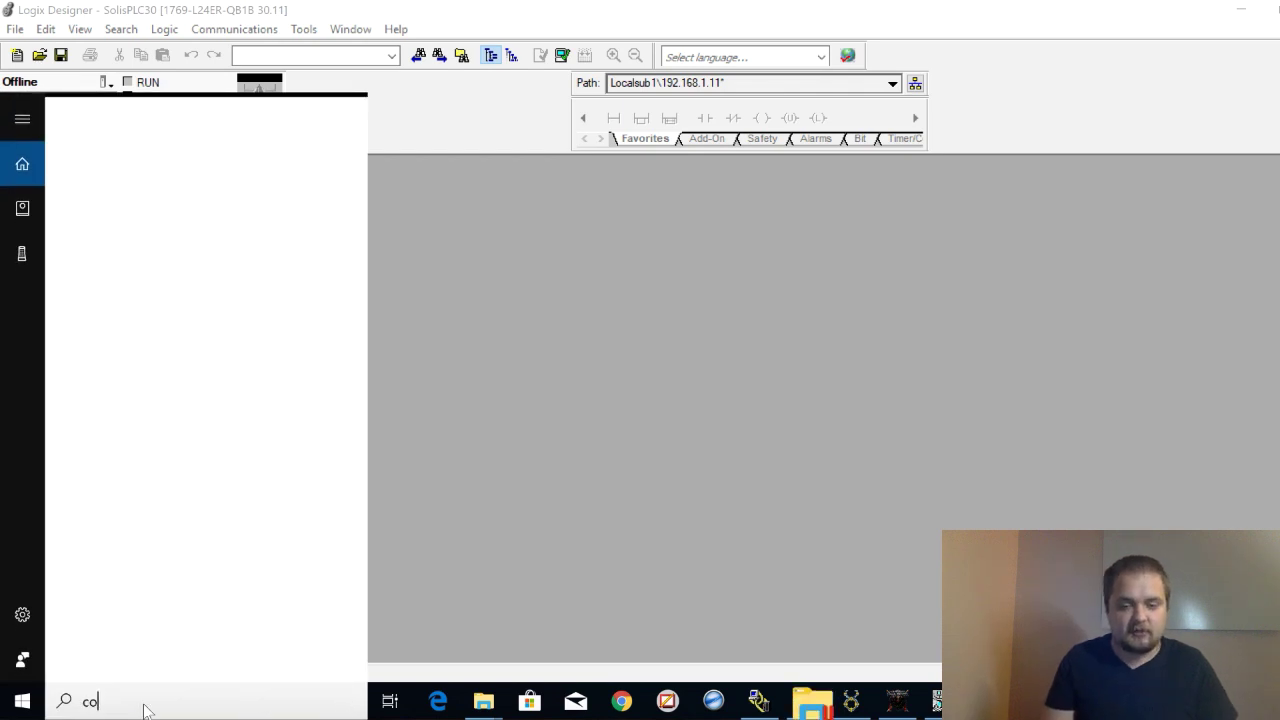
type("ntrol panel")
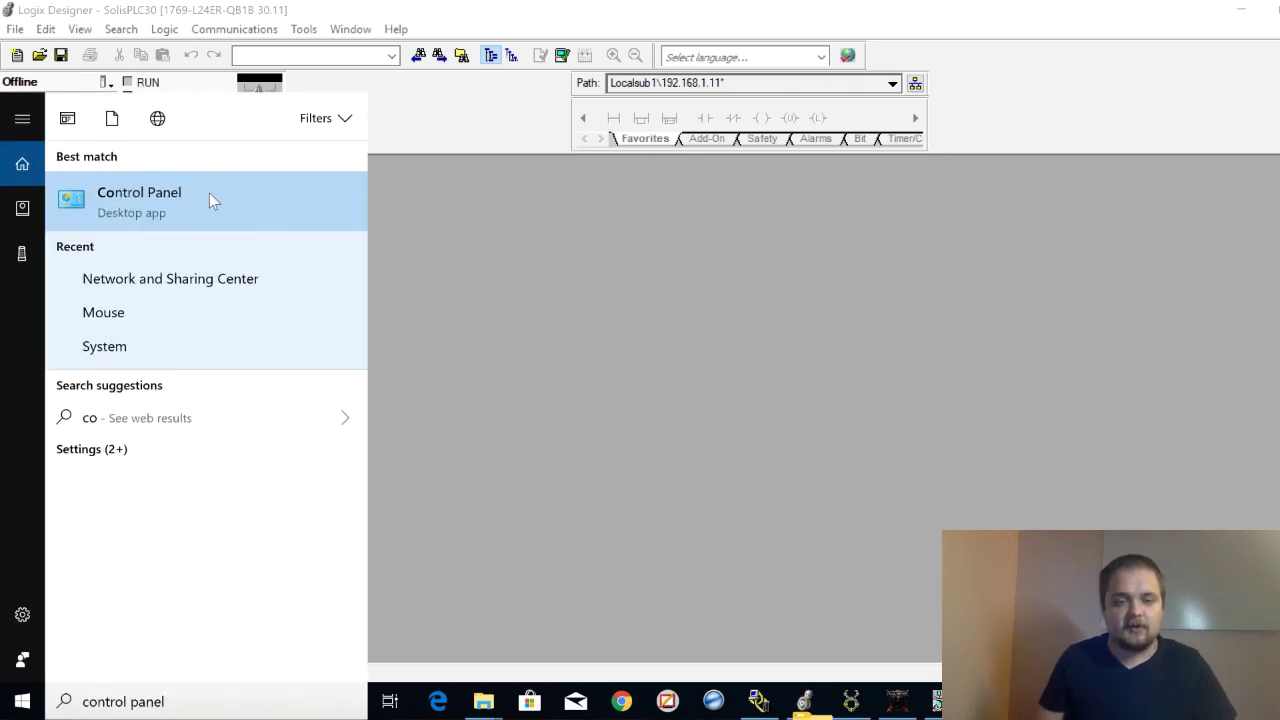
left_click(223, 206)
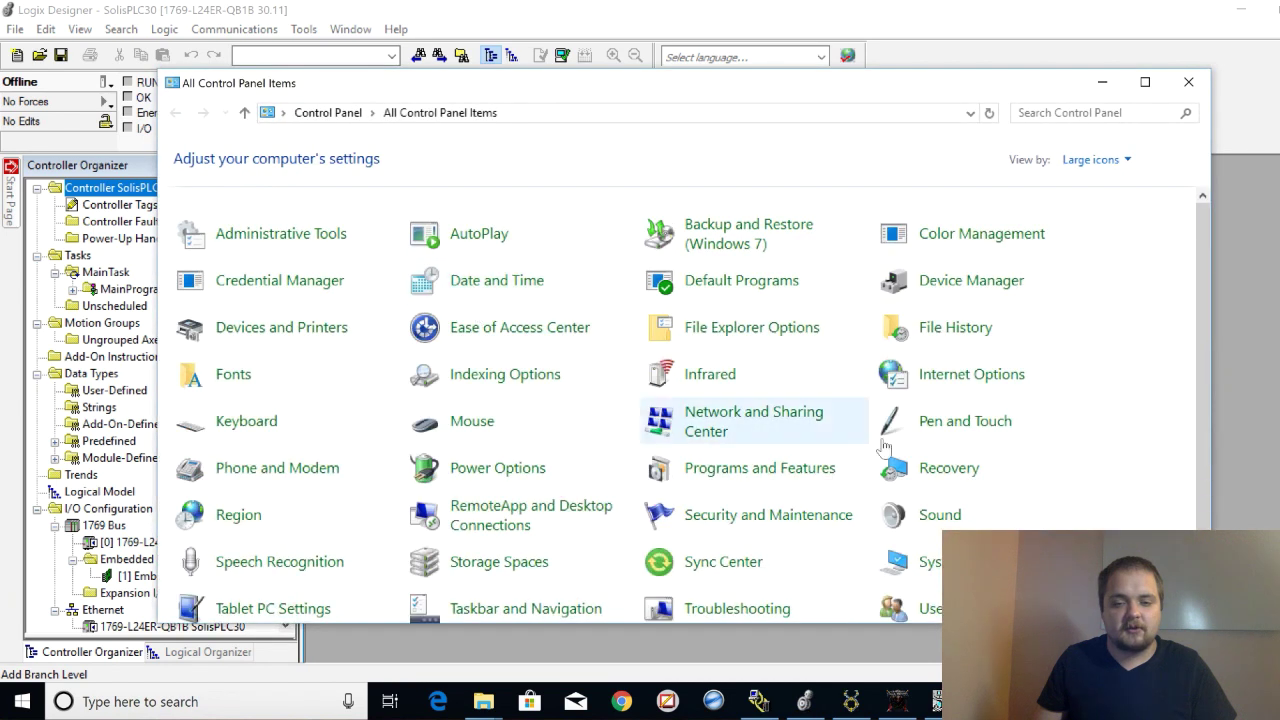
Go through Network and Sharing Center to Change adapter settings.
left_click(758, 428)
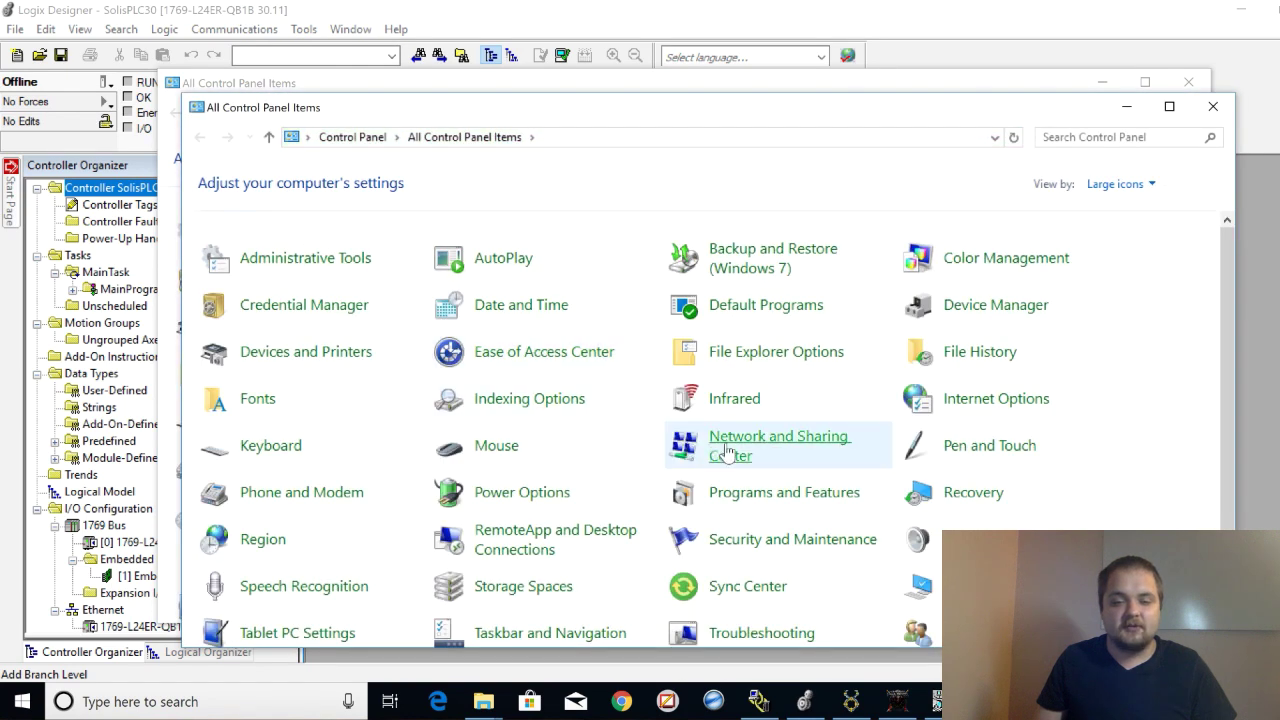
left_click(768, 454)
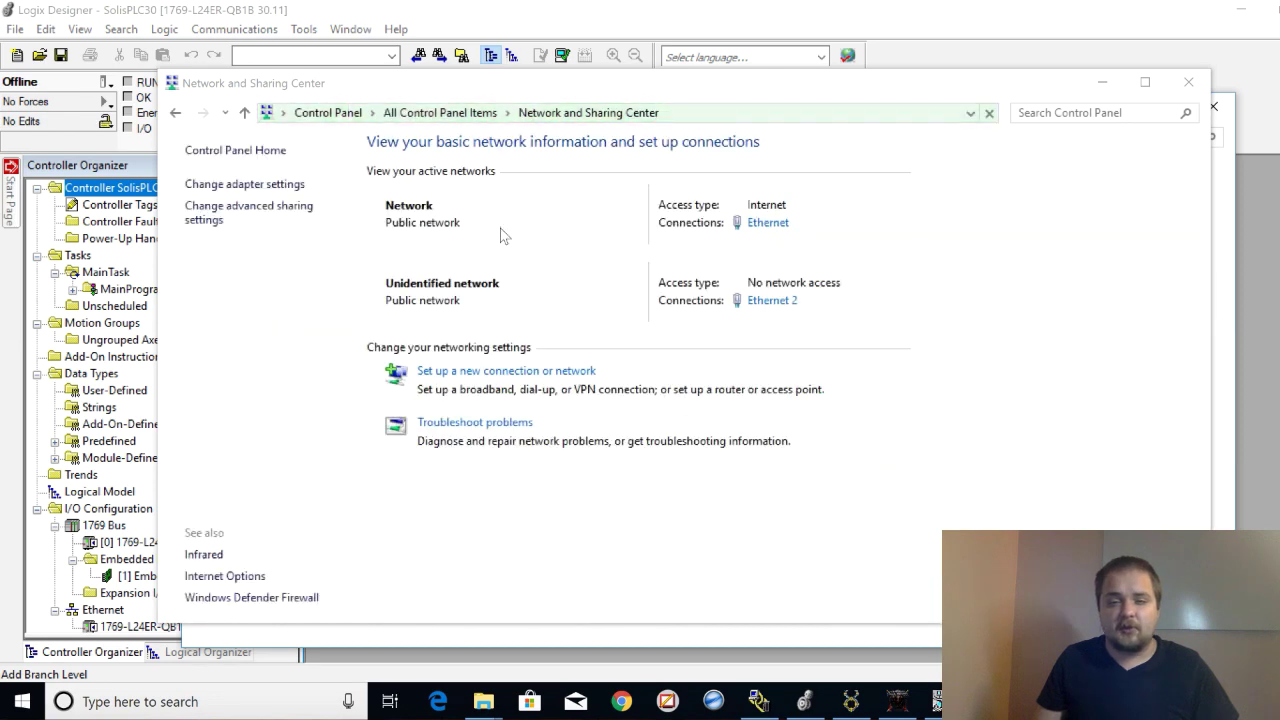
left_click(278, 184)
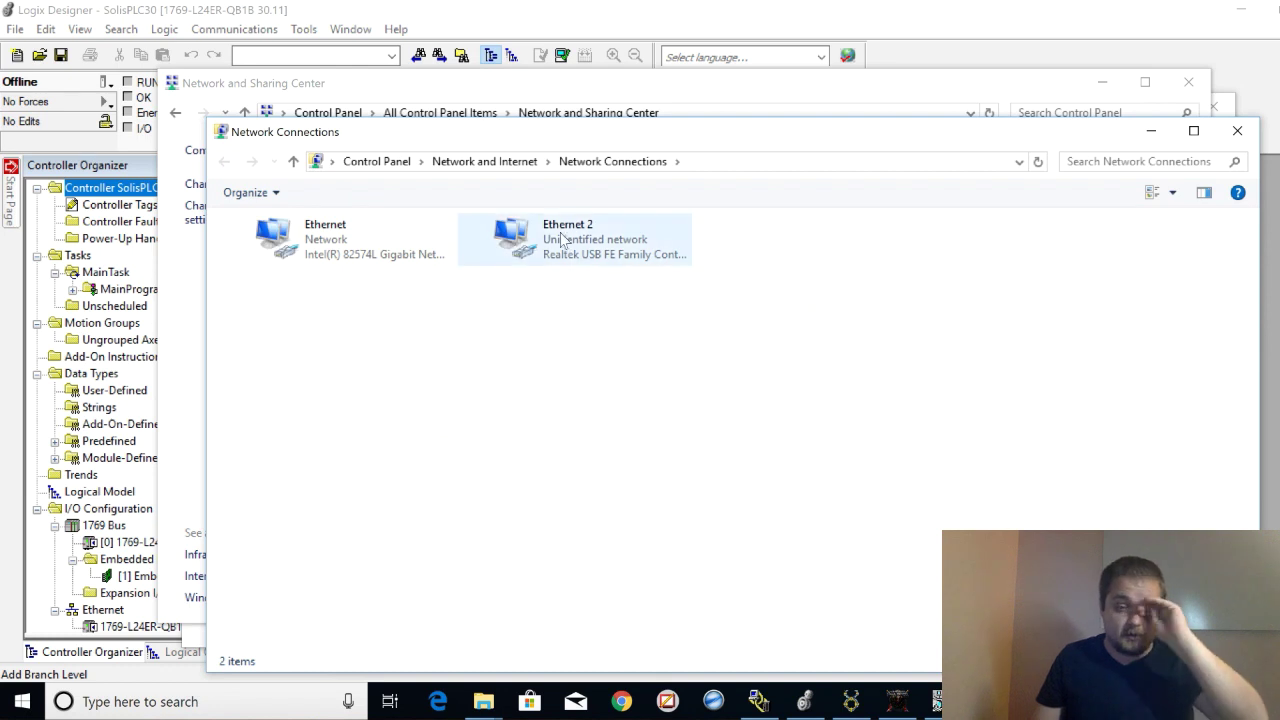
Check Ethernet 2's IPv4 settings show static 192.168.1.200, close them, and return to BootP.
double_click(571, 245)
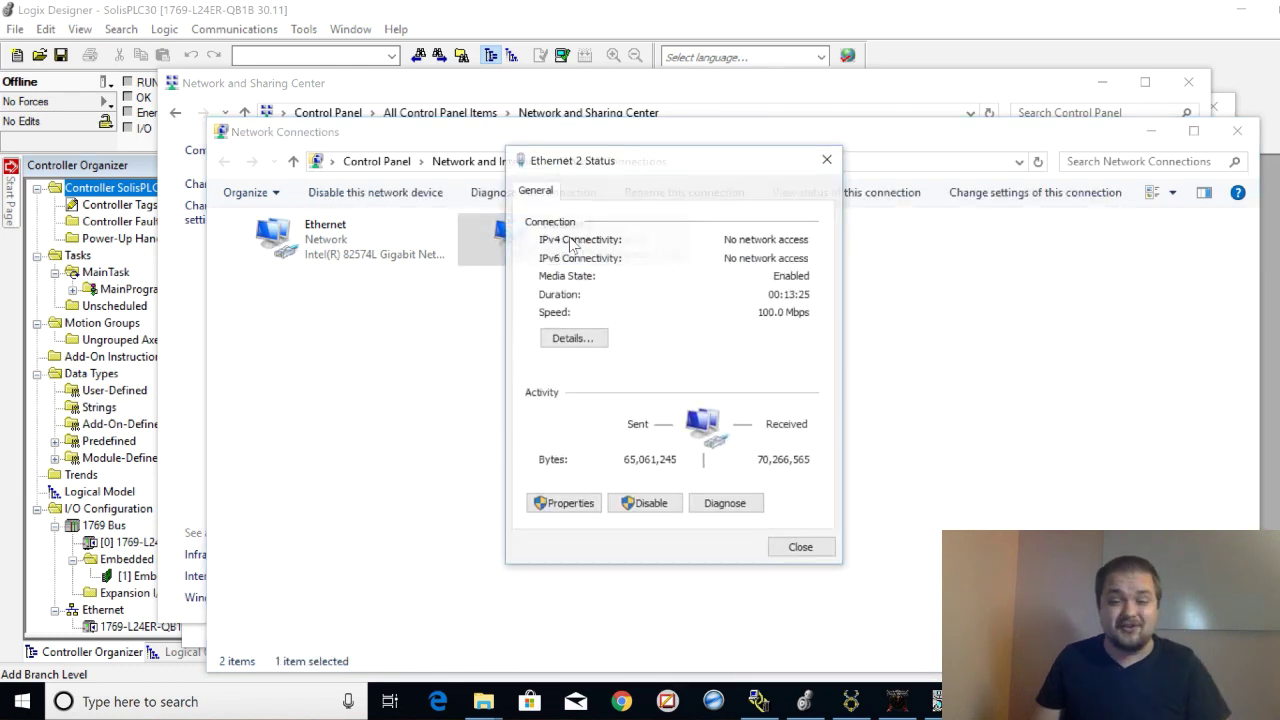
left_click(562, 505)
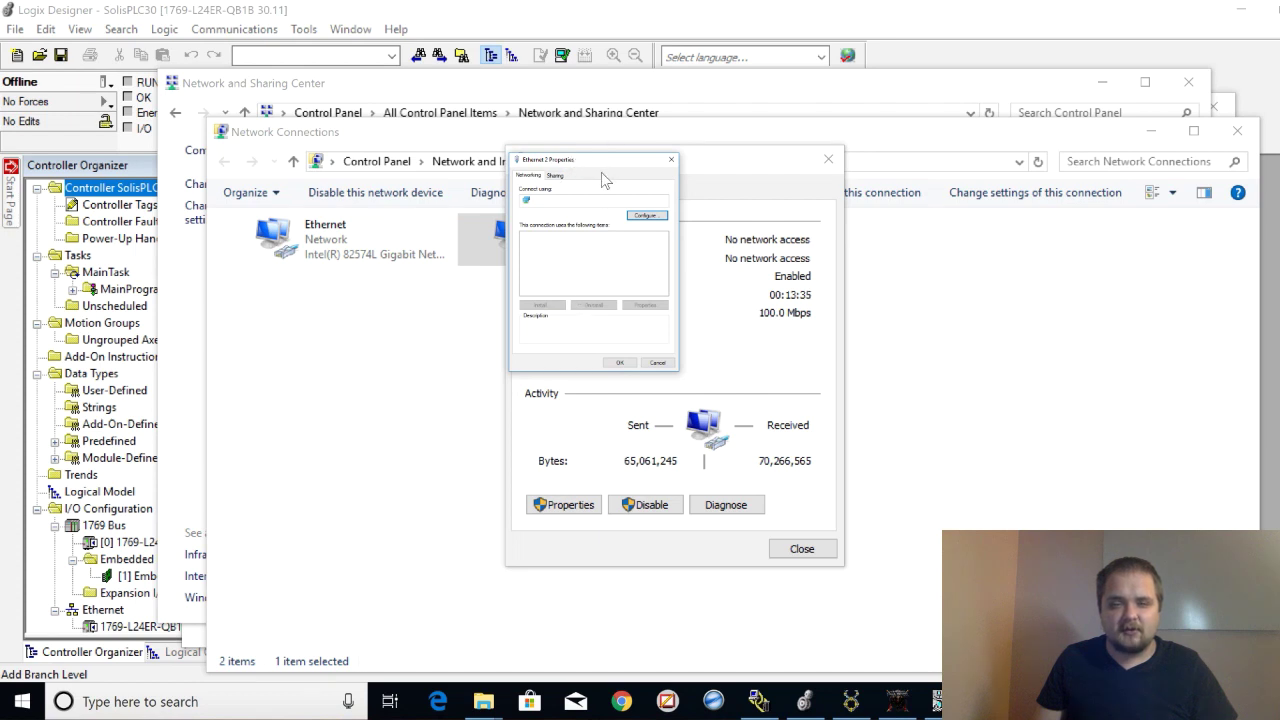
double_click(620, 269)
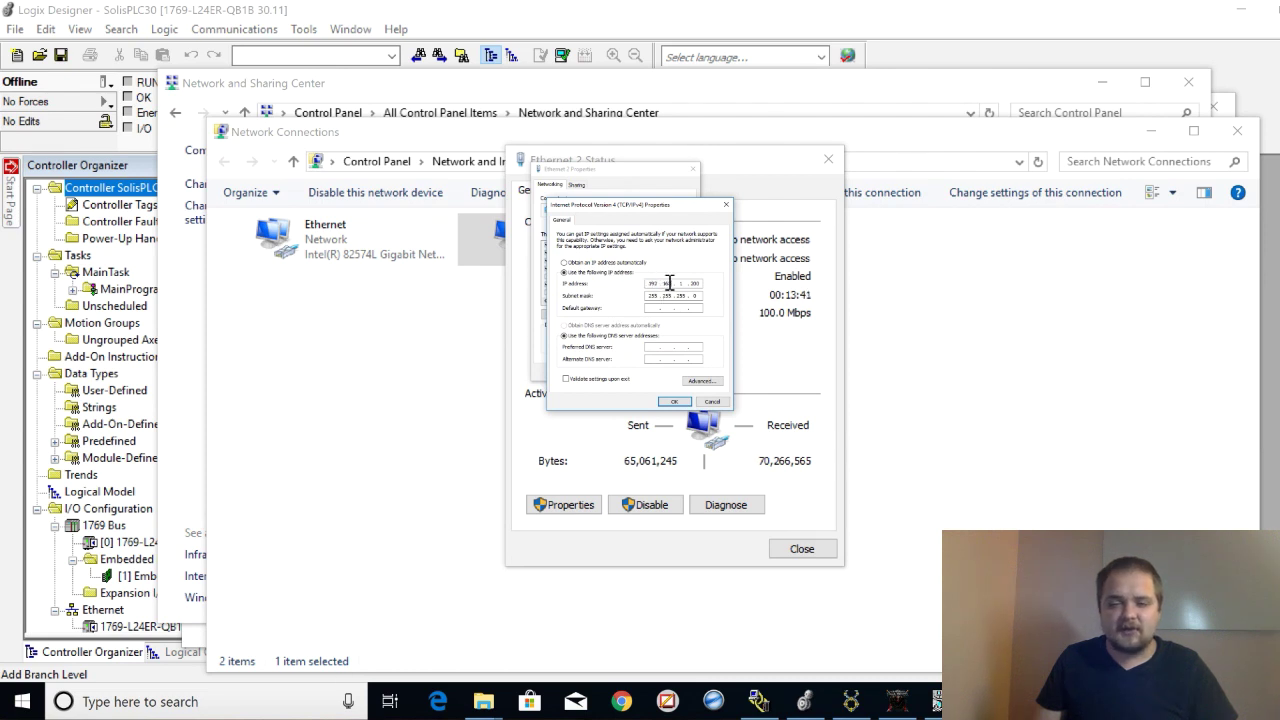
left_click(674, 401)
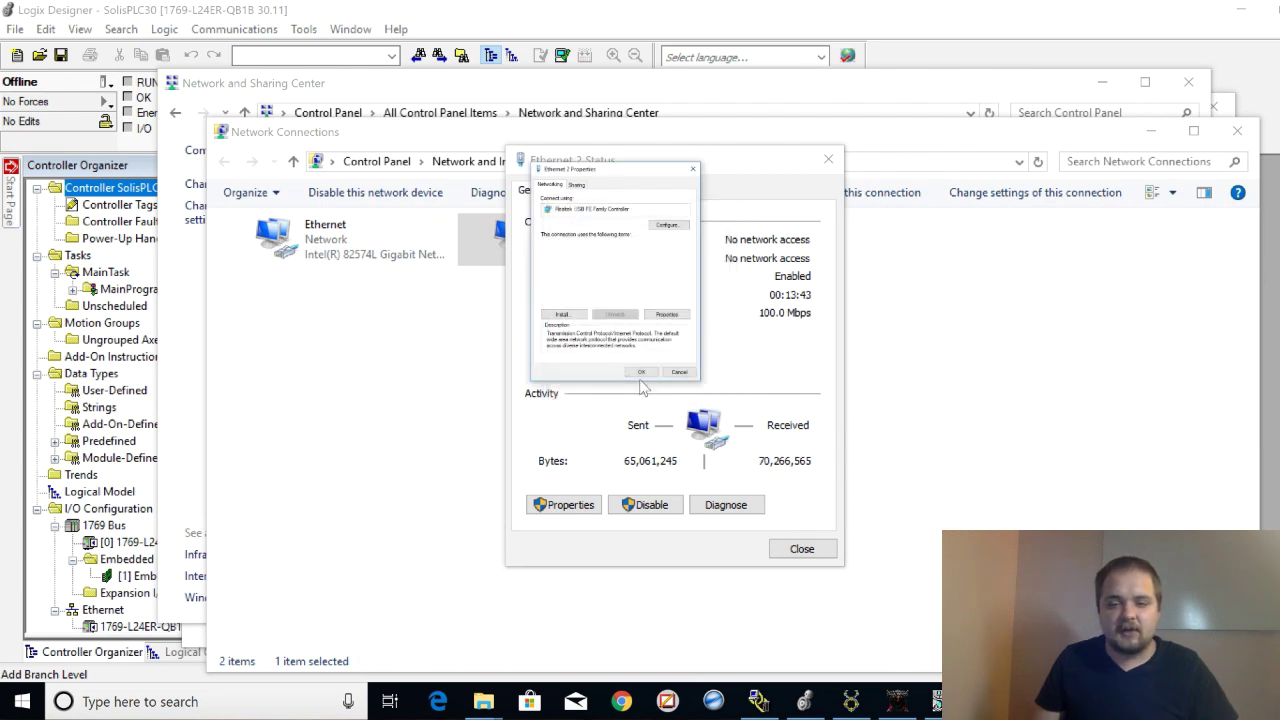
left_click(636, 371)
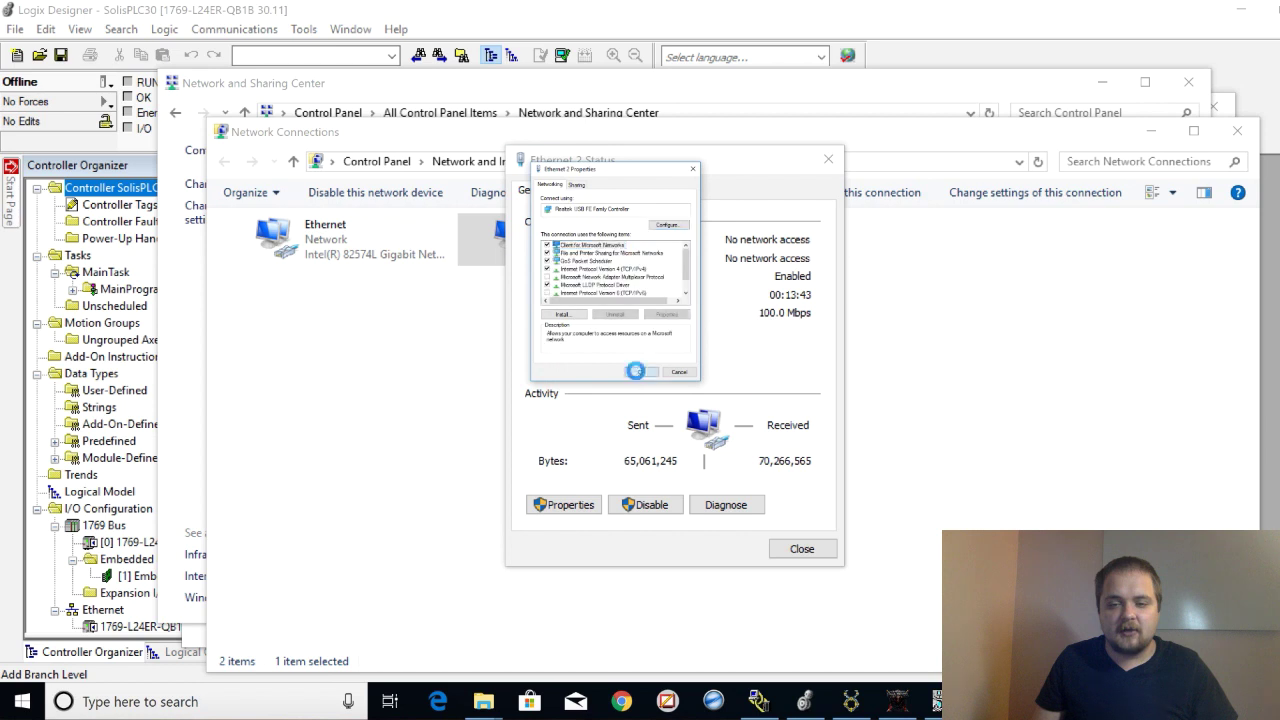
left_click(828, 159)
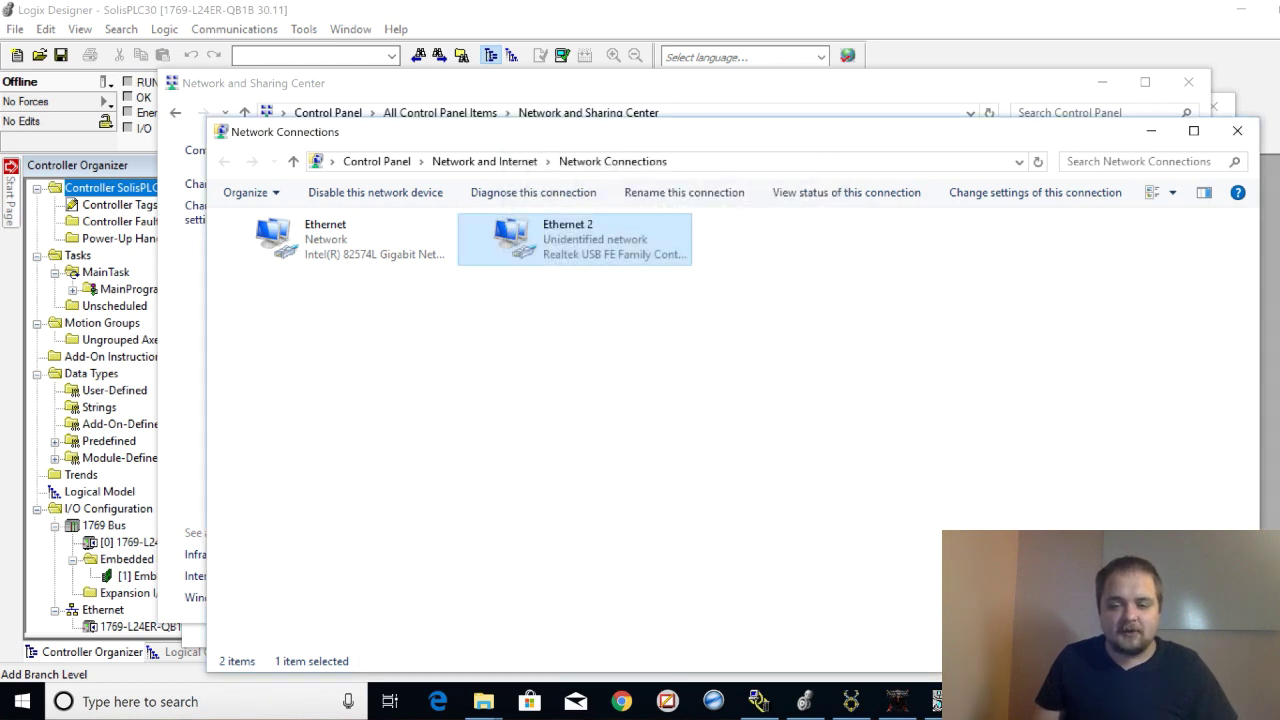
left_click(930, 700)
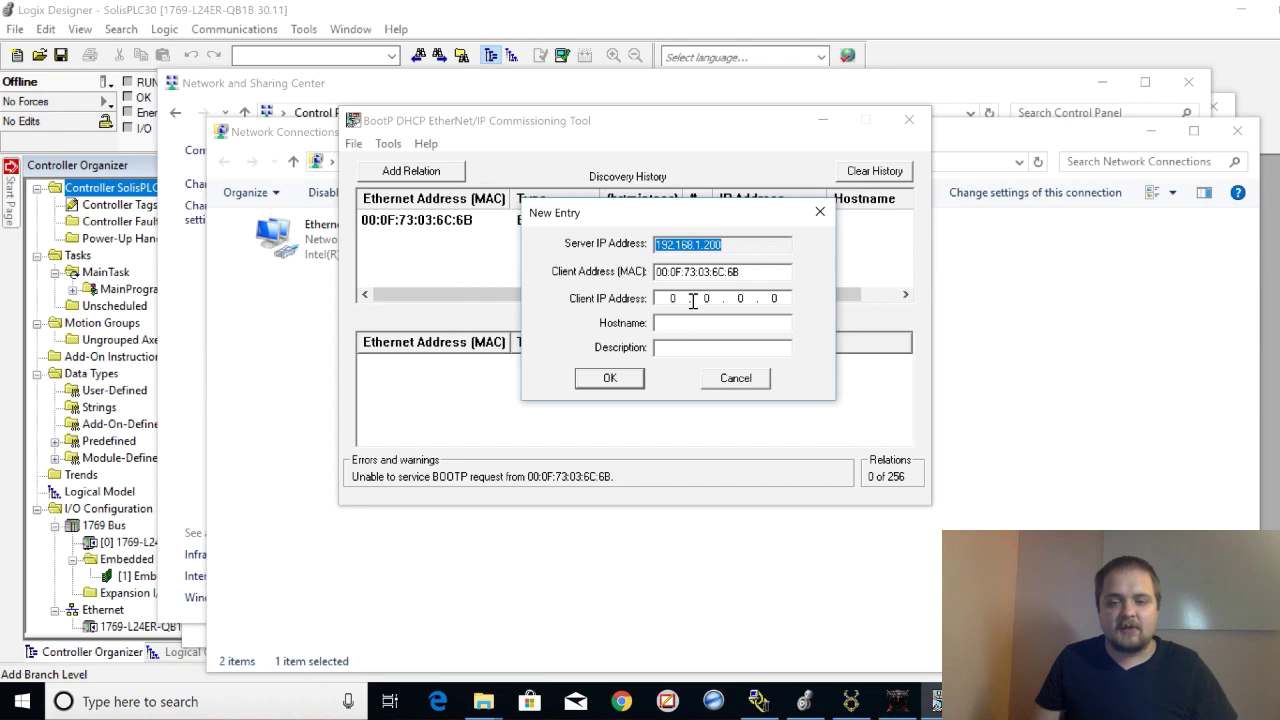
Enter client IP 192.168.1.4 in New Entry, save it, and select the new relation.
left_click_drag(637, 225, 593, 227)
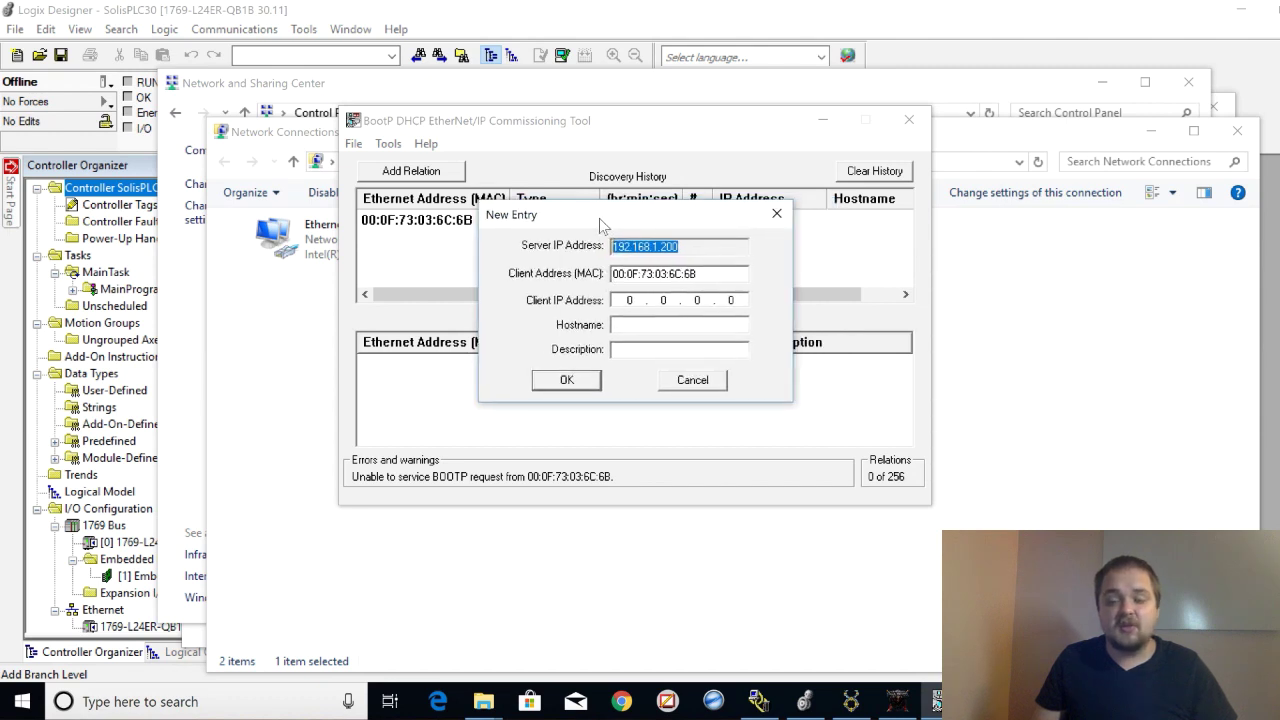
left_click(630, 300)
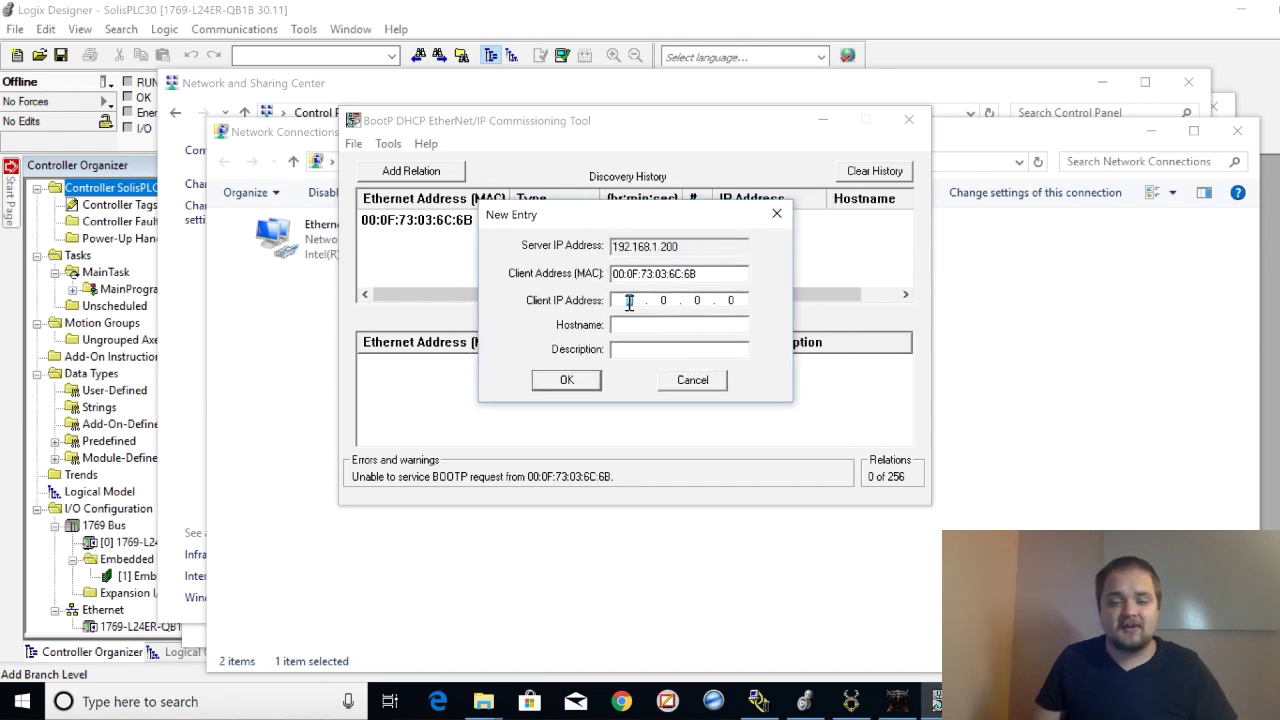
type("192 . ")
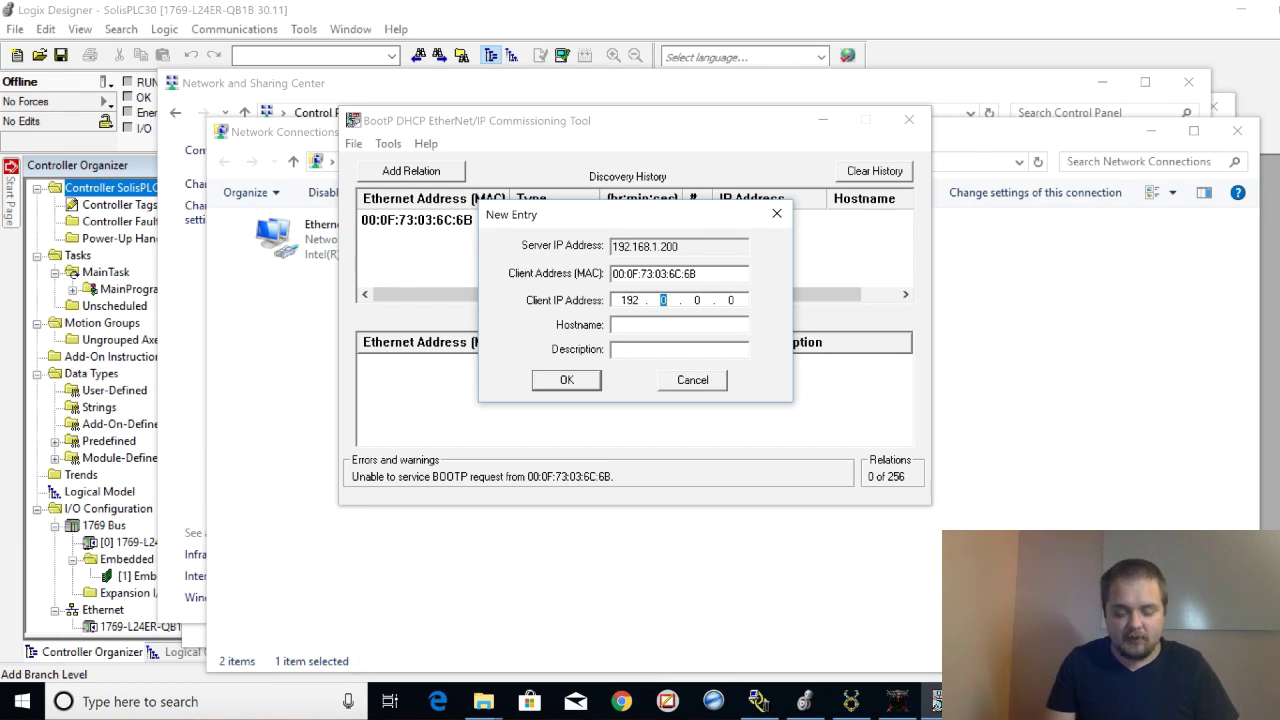
type("168 . 1")
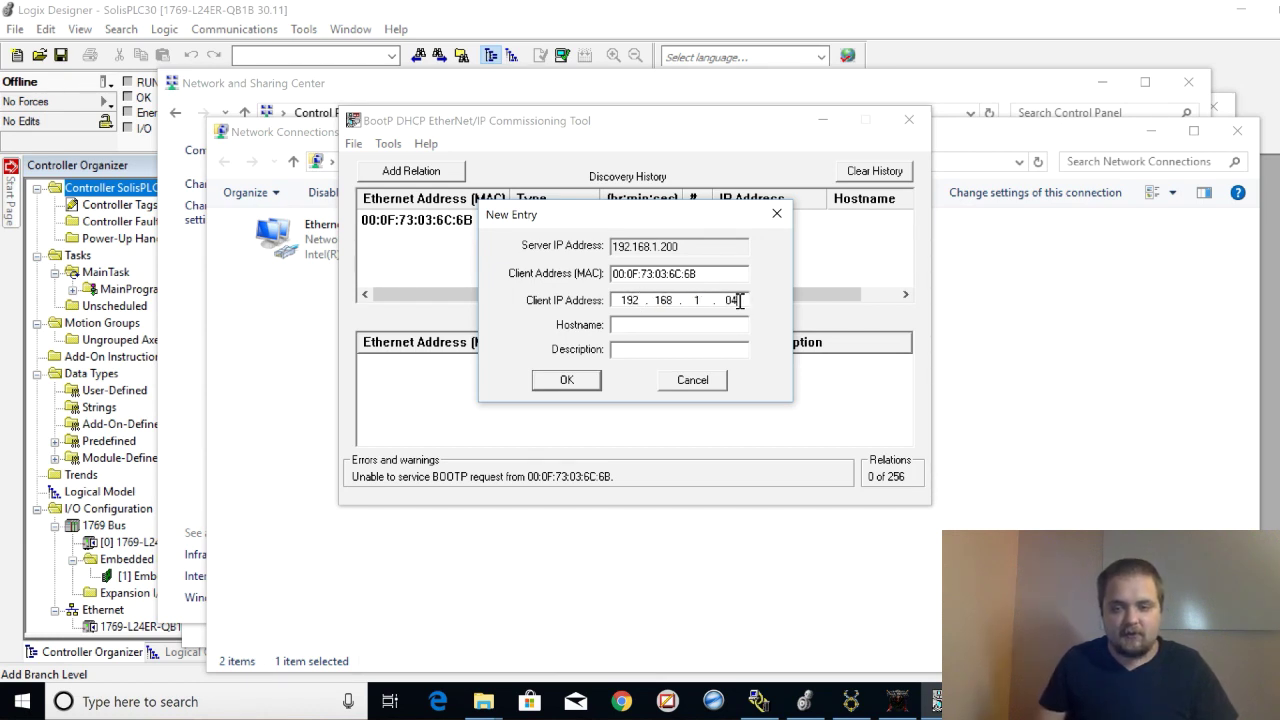
left_click_drag(739, 300, 727, 301)
type("4")
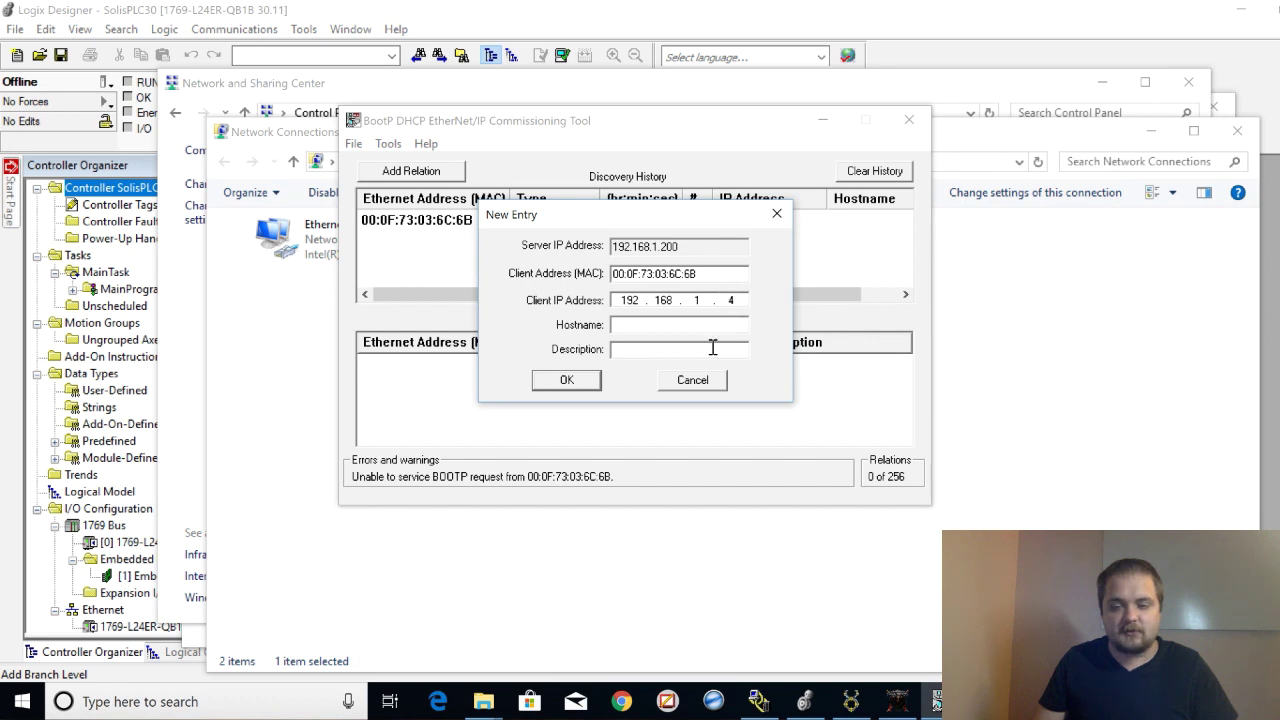
left_click(566, 380)
left_click(497, 364)
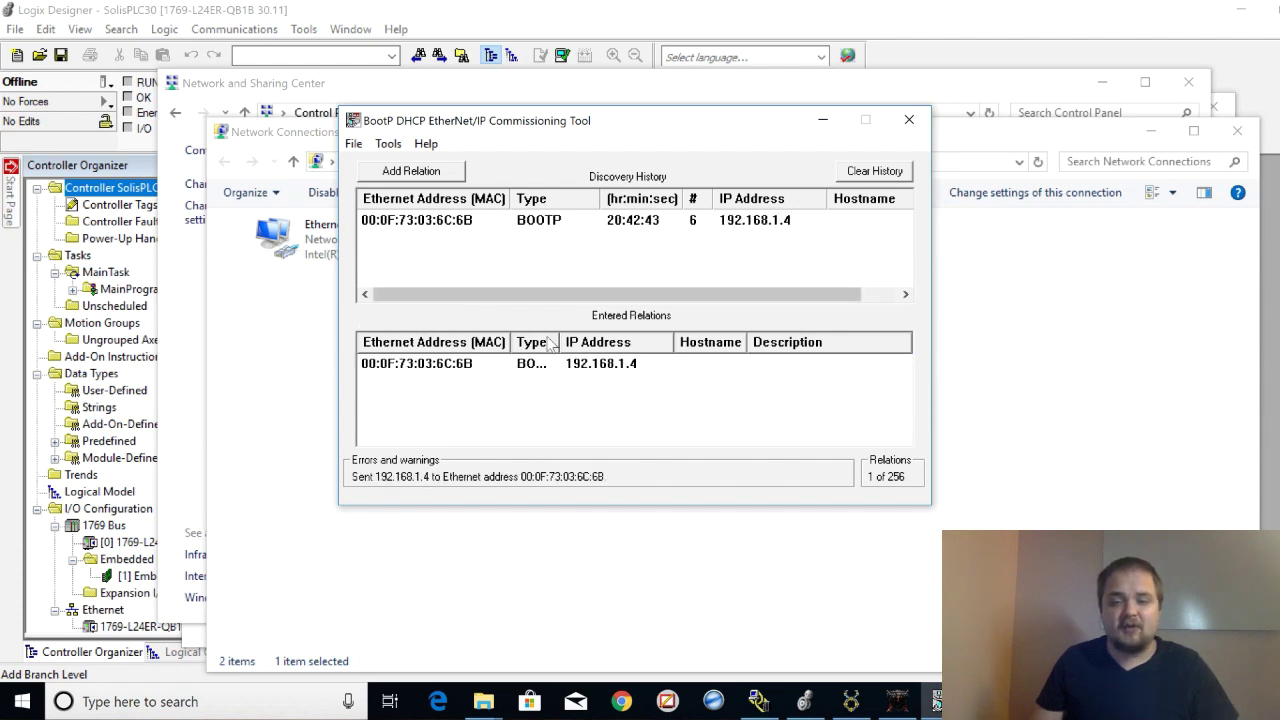
left_click(586, 366)
Disable BOOTP/DHCP on the 192.168.1.4 relation and switch to RSLinx.
left_click(742, 224)
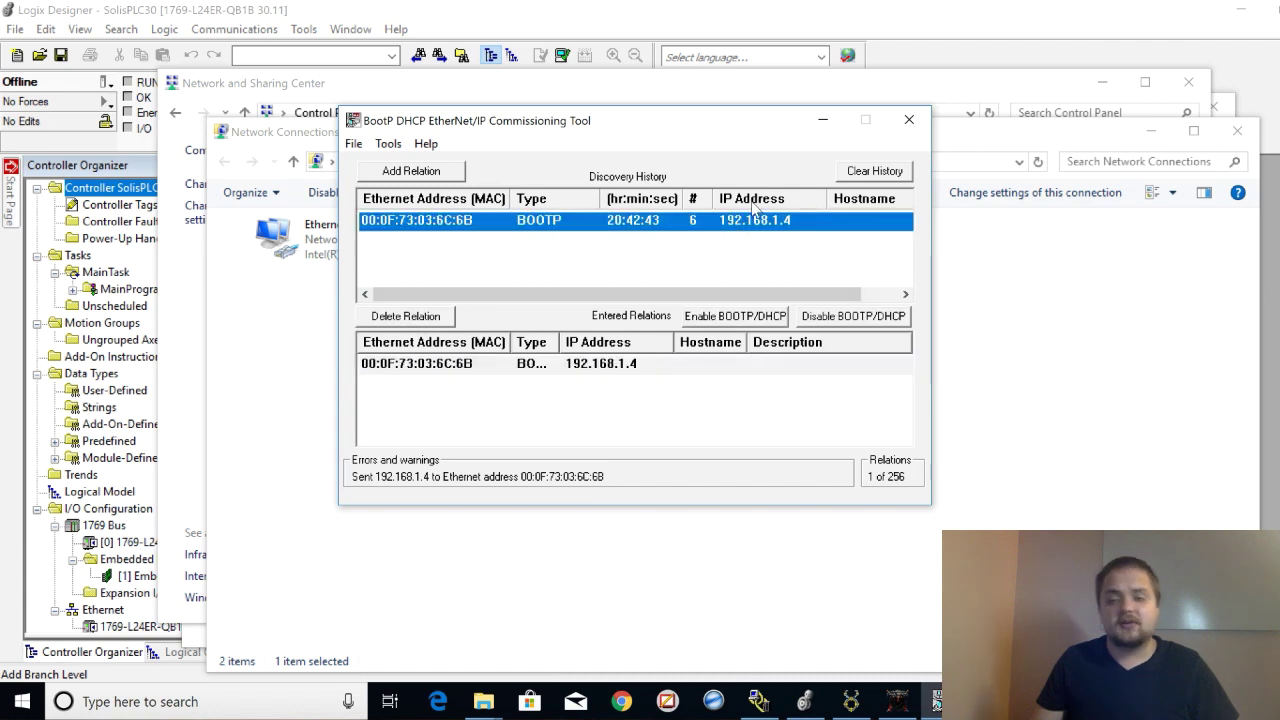
left_click(590, 366)
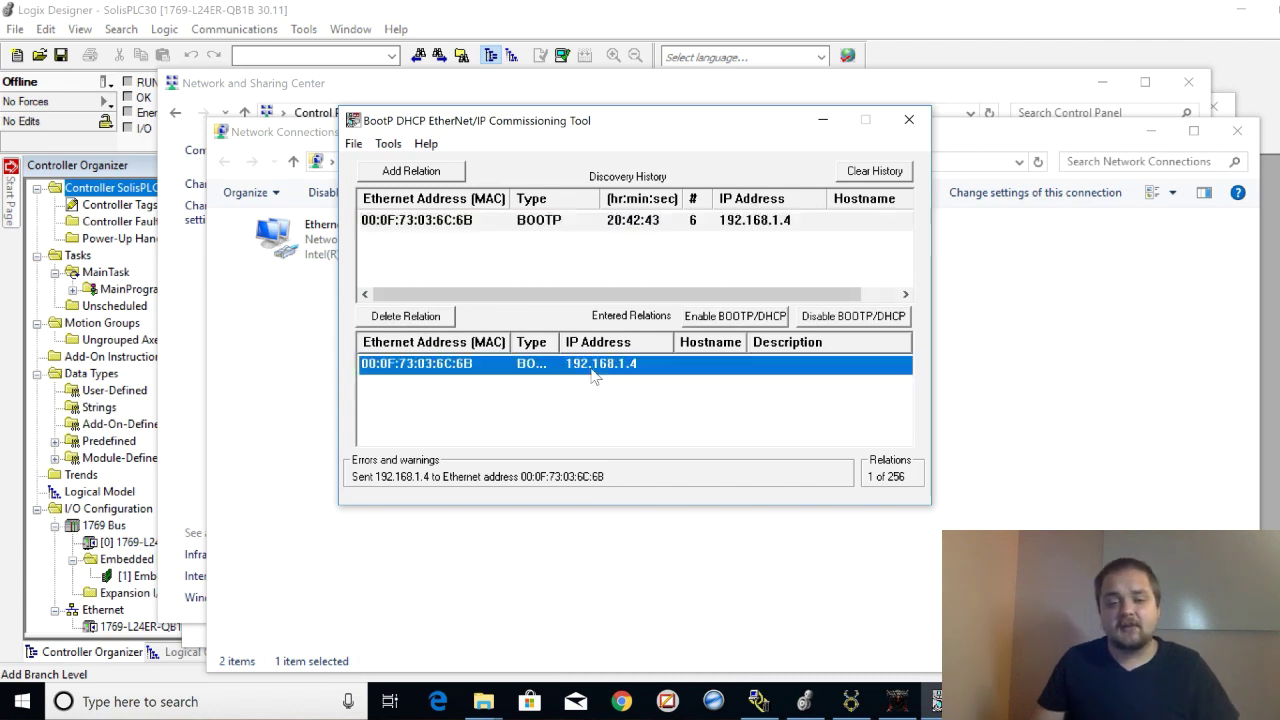
left_click(833, 320)
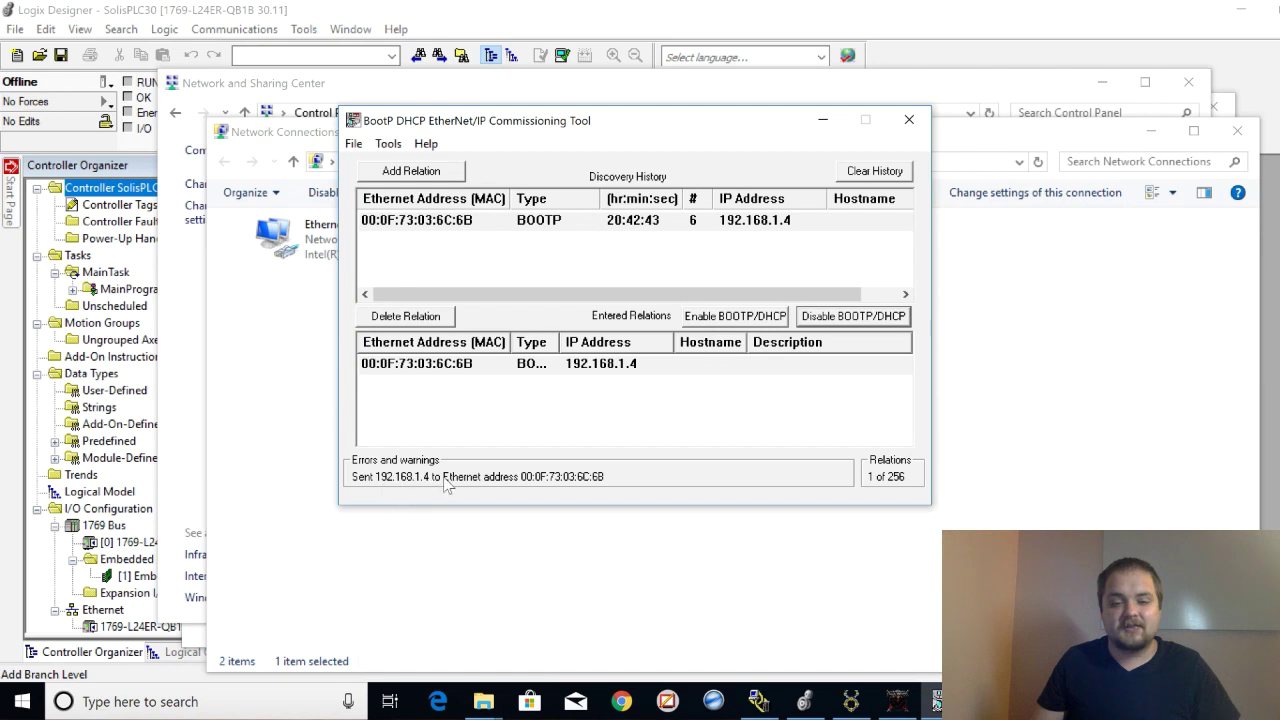
left_click(594, 370)
left_click(826, 318)
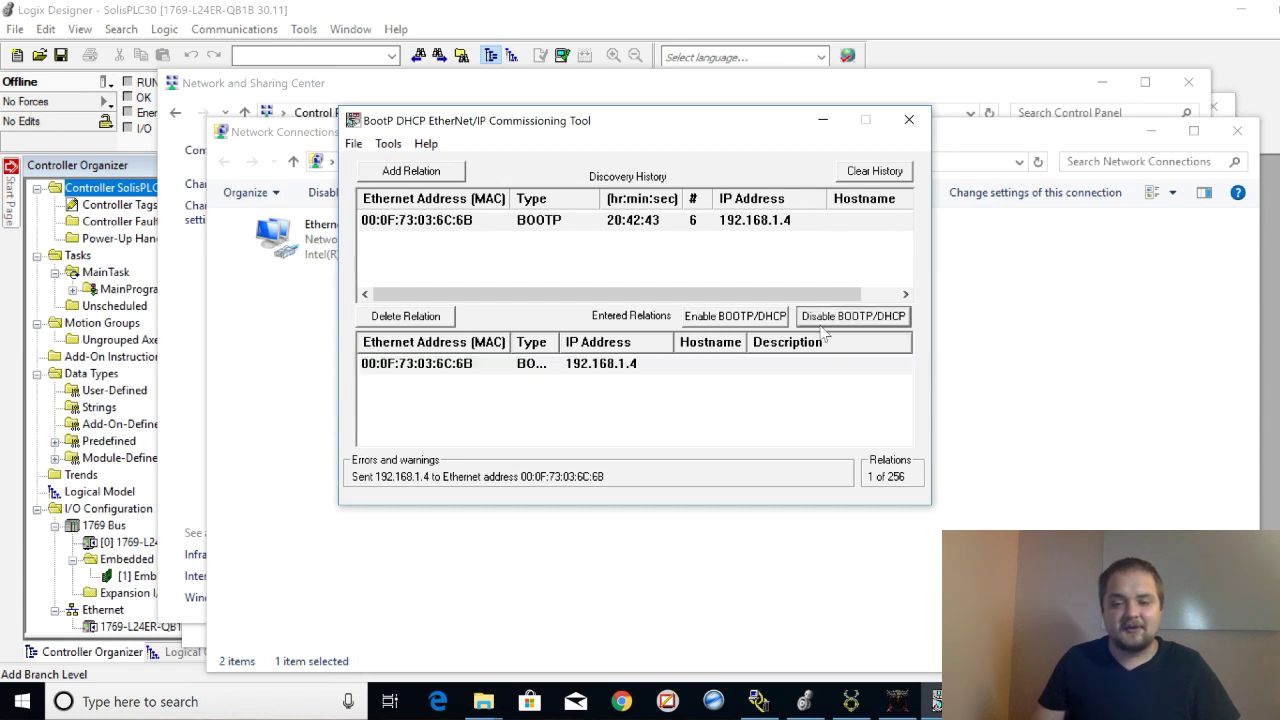
left_click(733, 363)
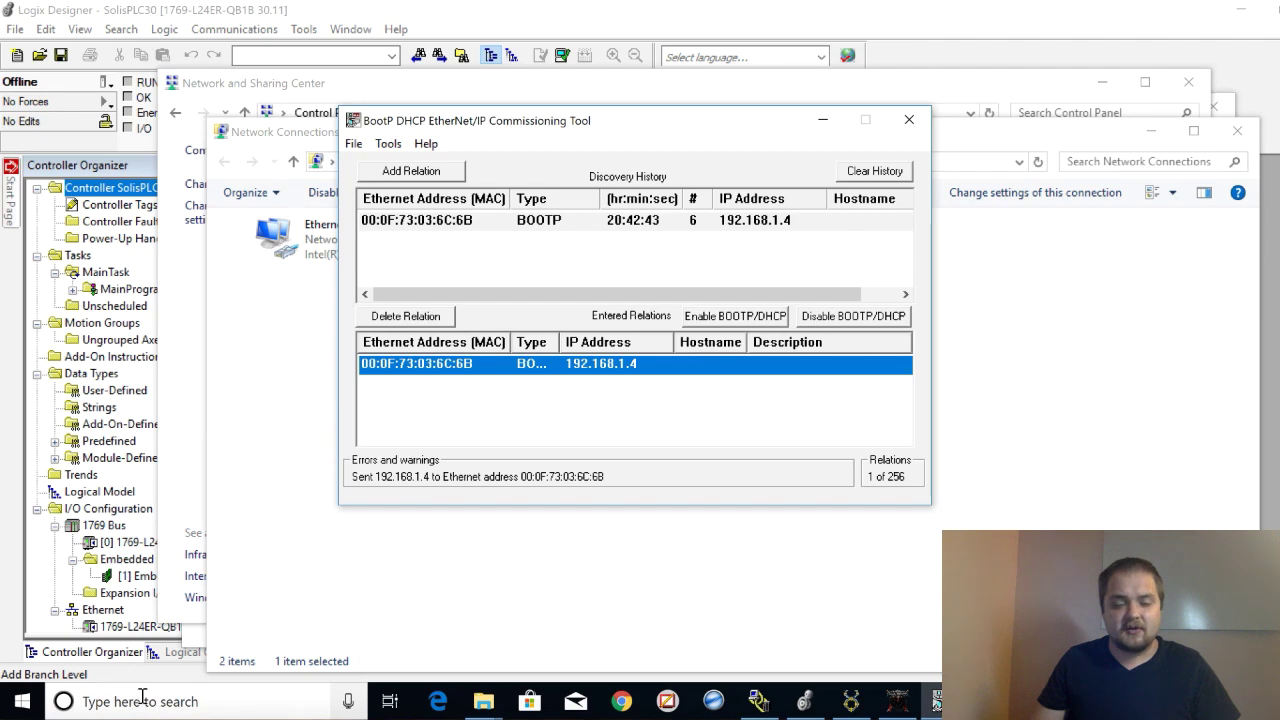
left_click(757, 700)
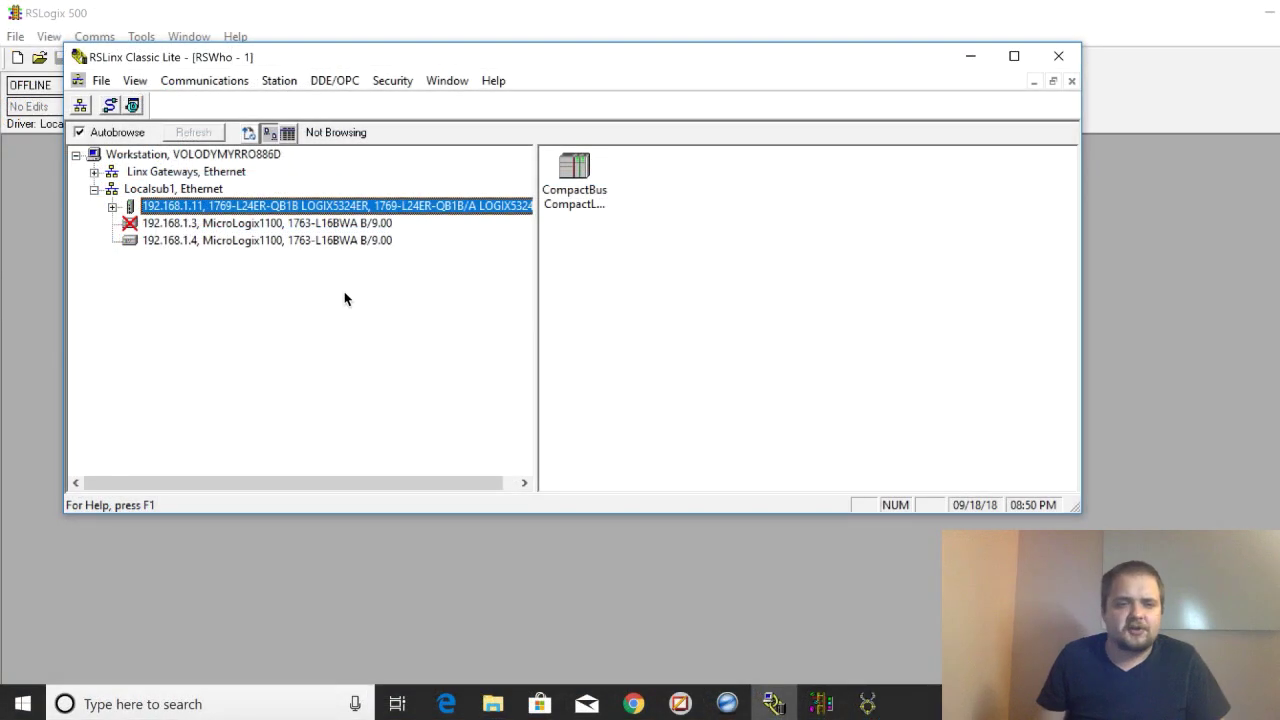
Check the MicroLogix at 192.168.1.4 in RSWho and view its actions menu.
left_click(255, 245)
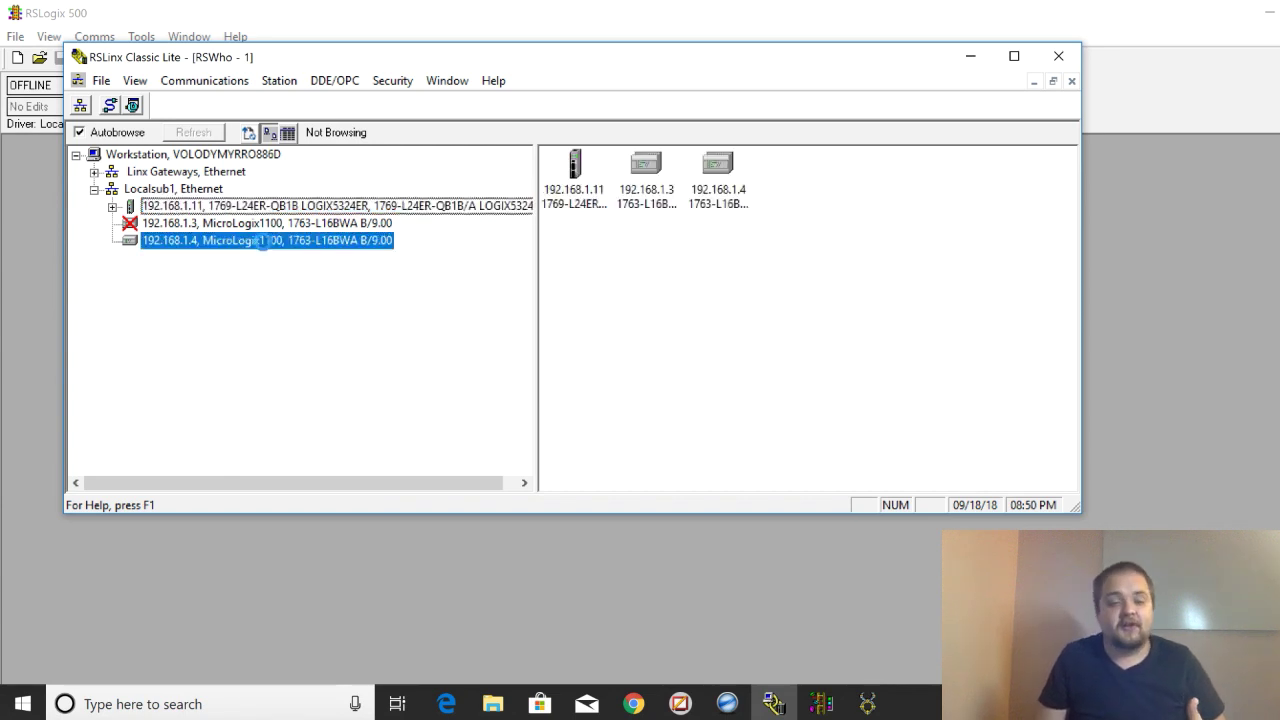
left_click(185, 191)
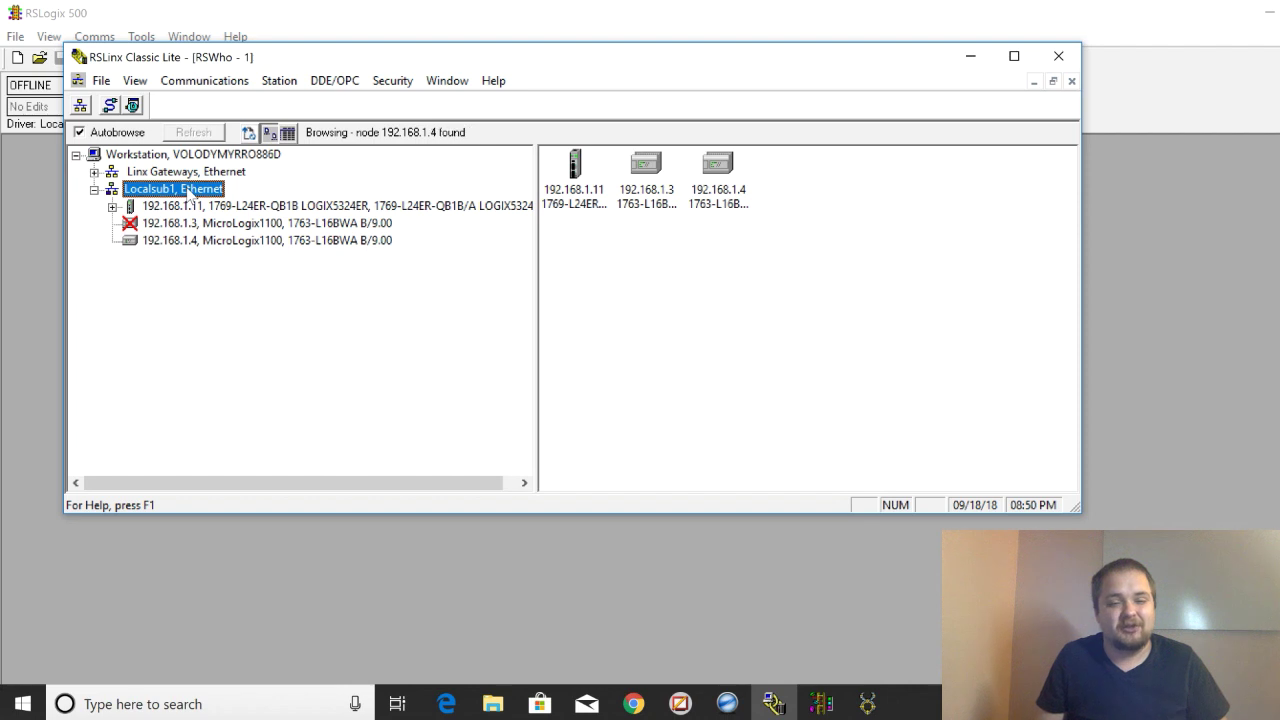
left_click(254, 243)
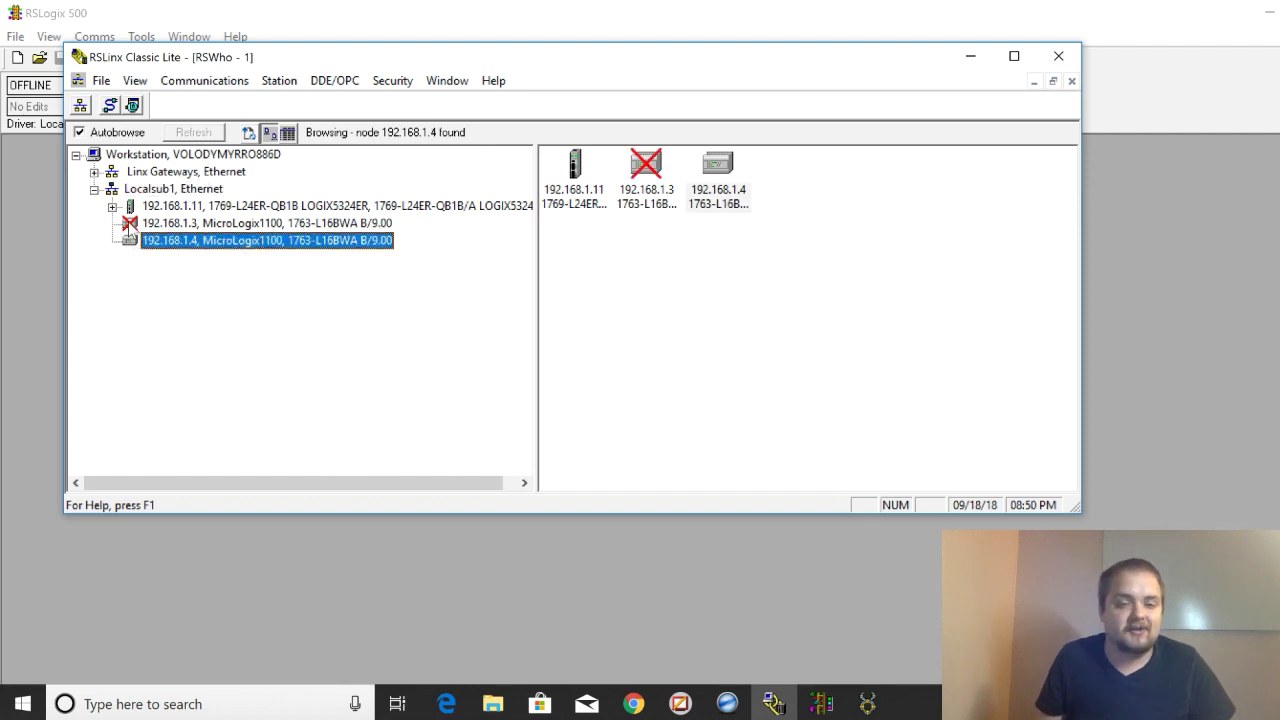
right_click(198, 241)
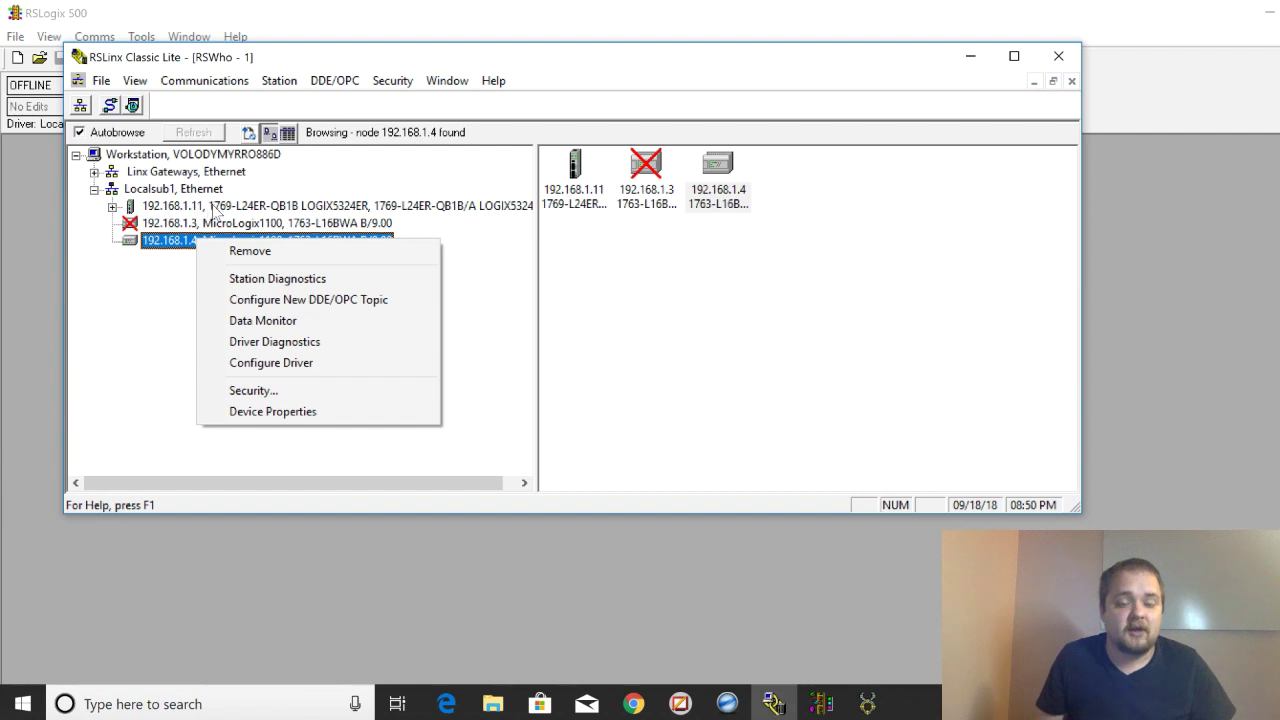
Open Module Configuration for the 192.168.1.11 controller.
left_click(205, 206)
right_click(200, 207)
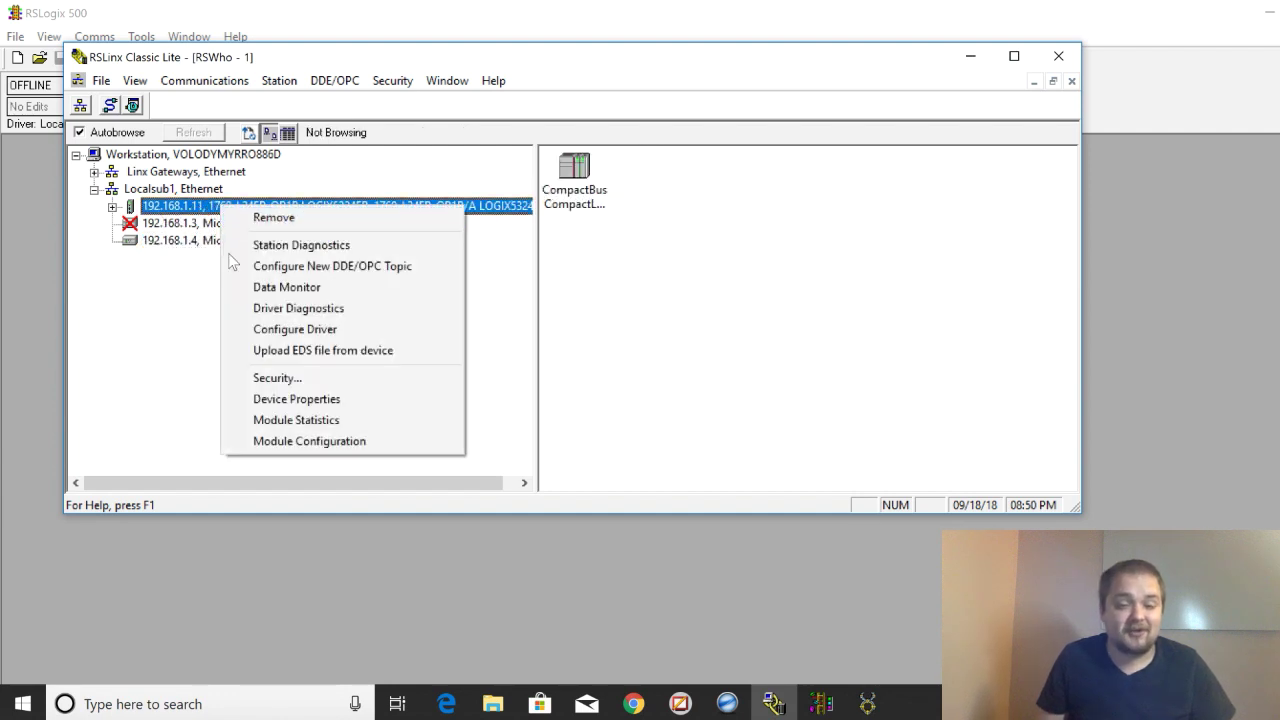
left_click(305, 442)
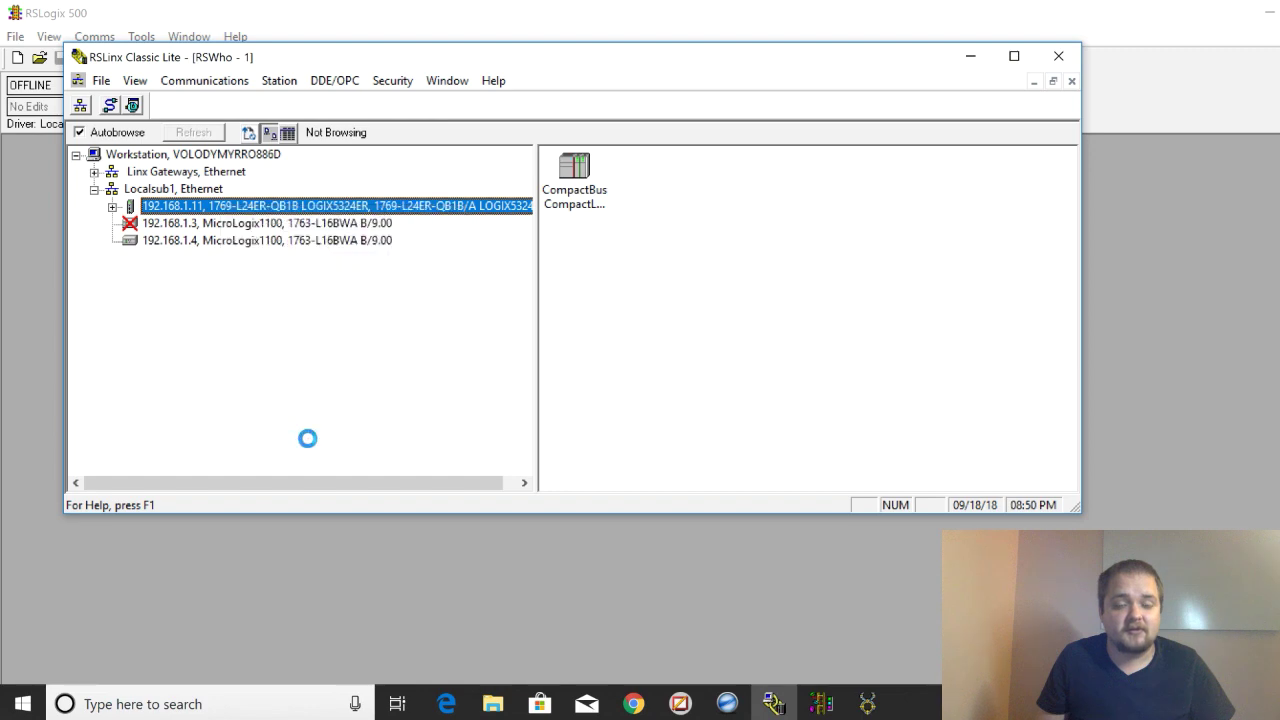
Review the 192.168.1.11 Port Configuration, close it, and bring RSLogix 500 forward.
left_click(412, 120)
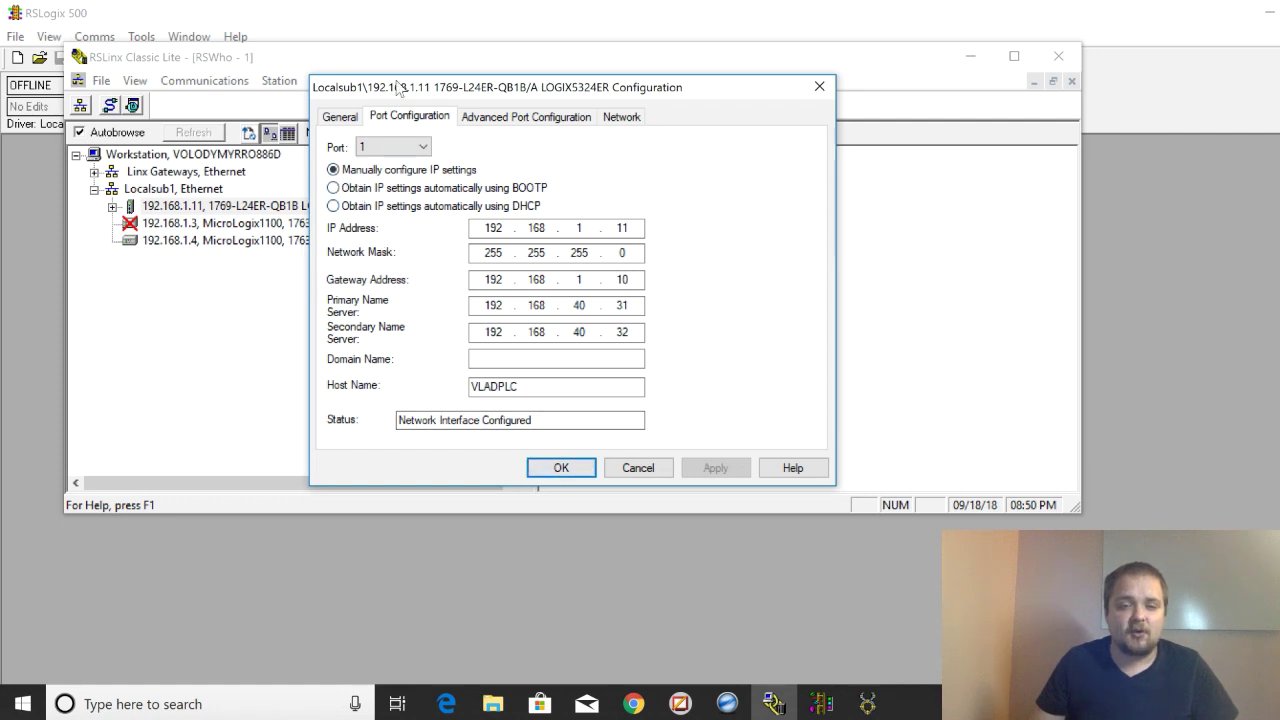
left_click(561, 467)
left_click(256, 241)
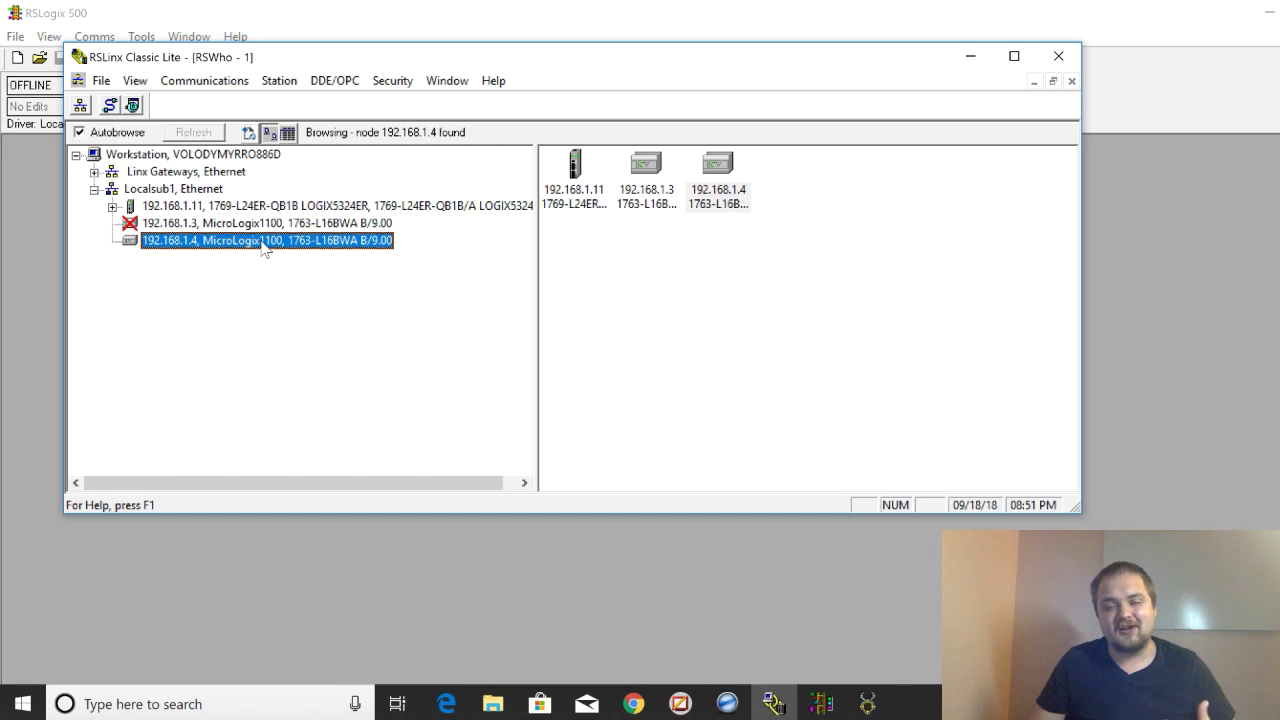
right_click(264, 247)
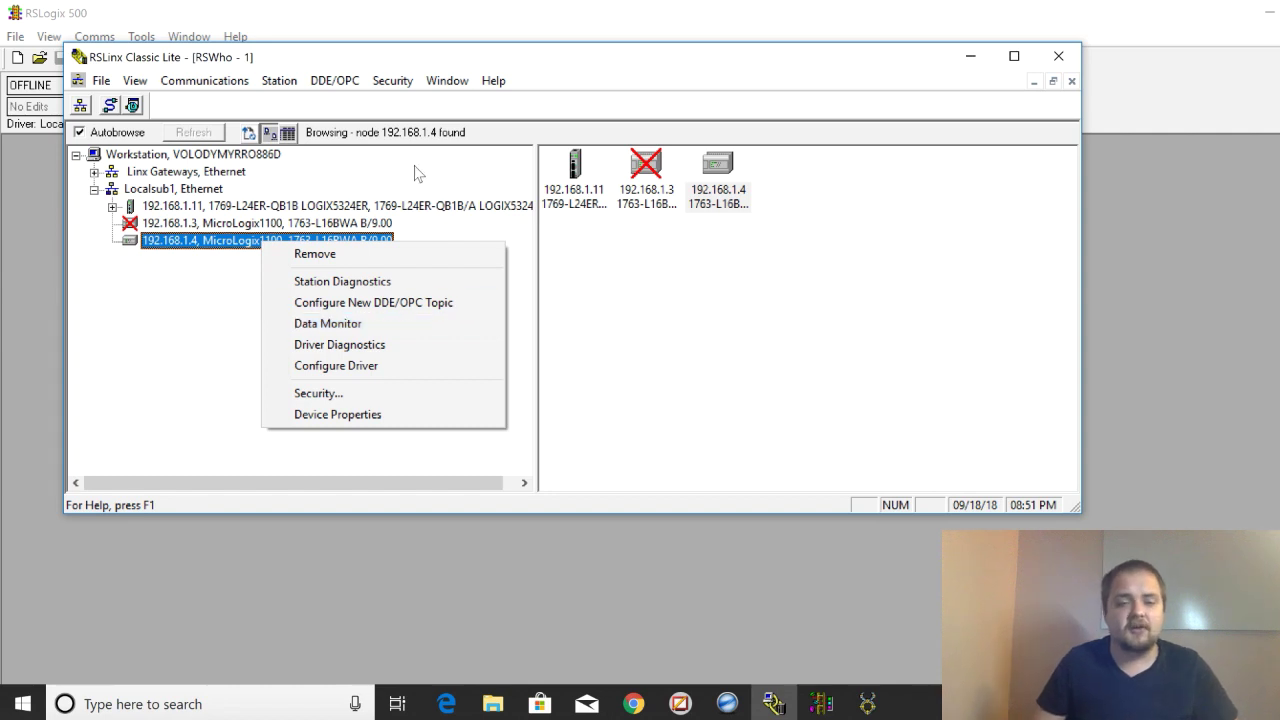
left_click(352, 24)
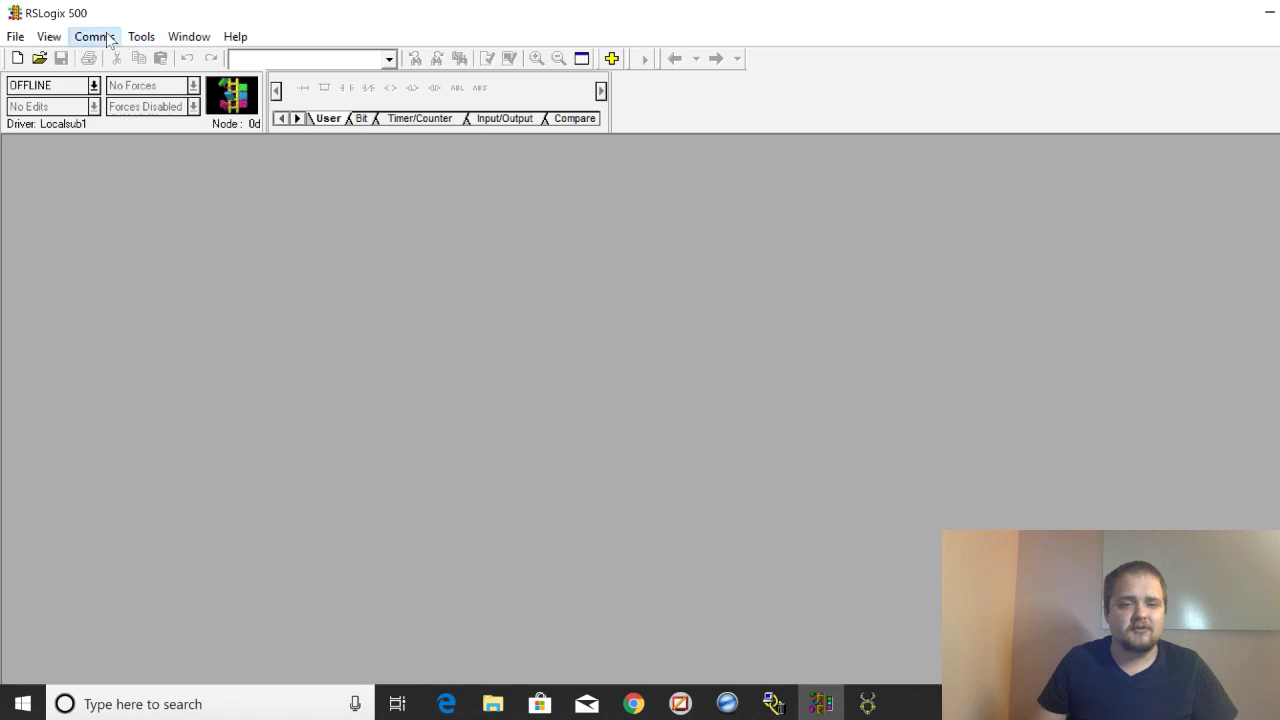
In System Comms, go online with the MicroLogix at 192.168.1.4 and create a new file.
left_click(76, 38)
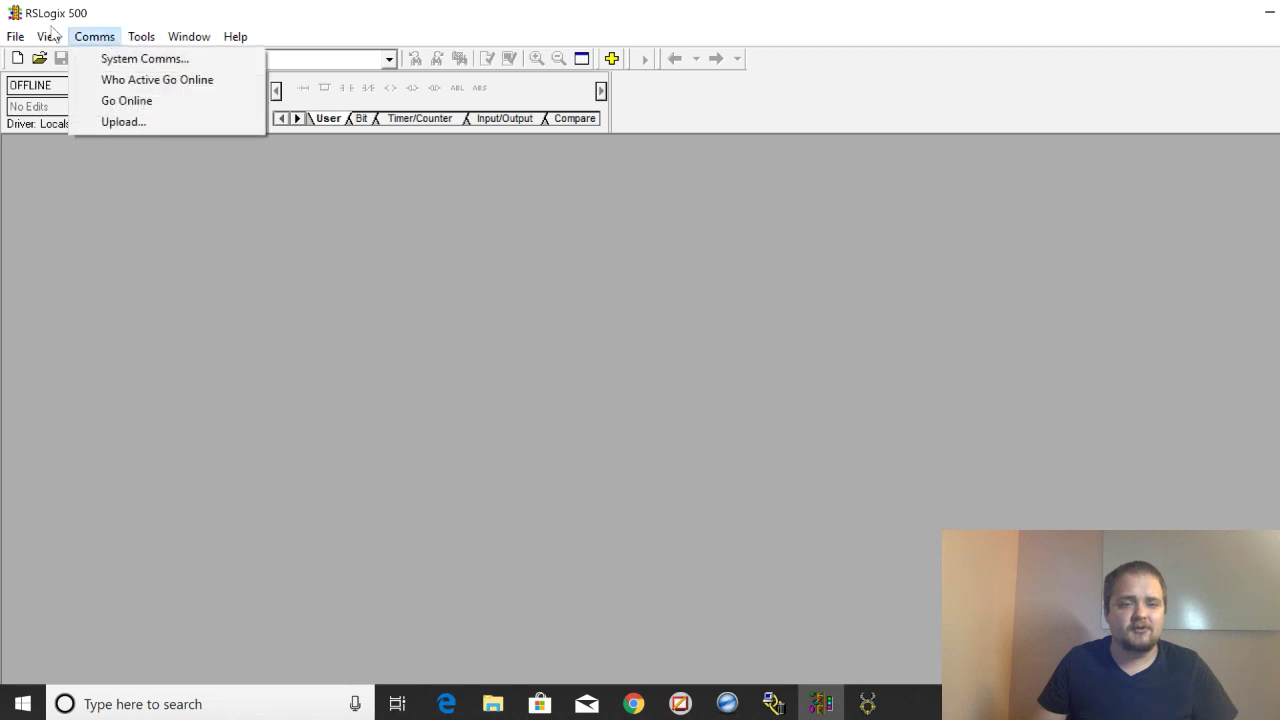
left_click(108, 60)
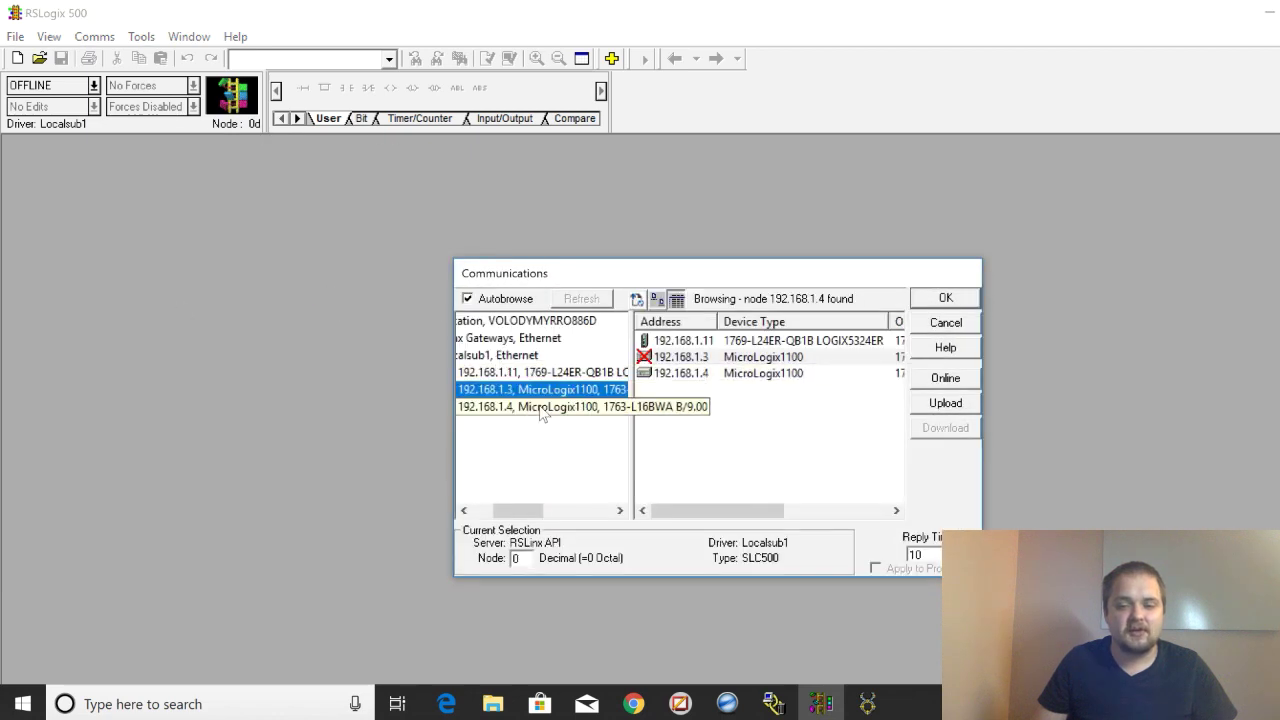
left_click(540, 408)
mouse_move(530, 511)
left_mouse_down()
mouse_move(509, 511)
mouse_move(543, 511)
left_mouse_up()
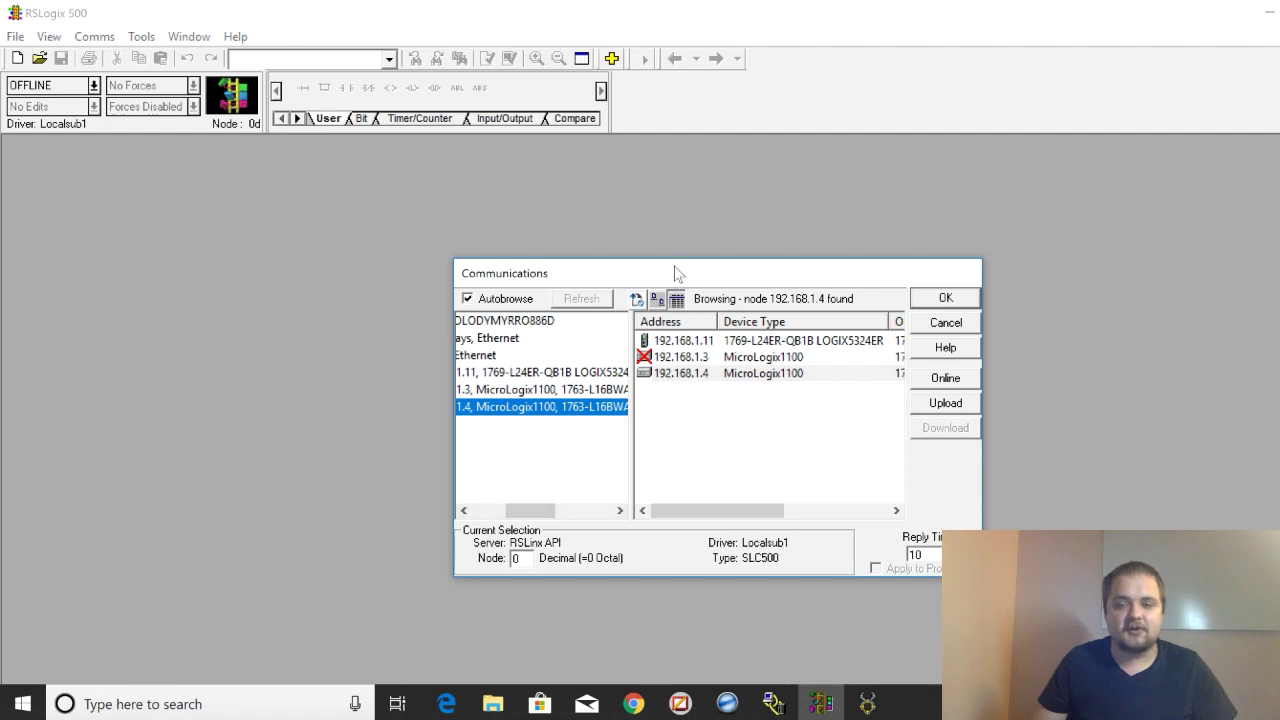
left_click_drag(675, 273, 506, 226)
left_click(584, 326)
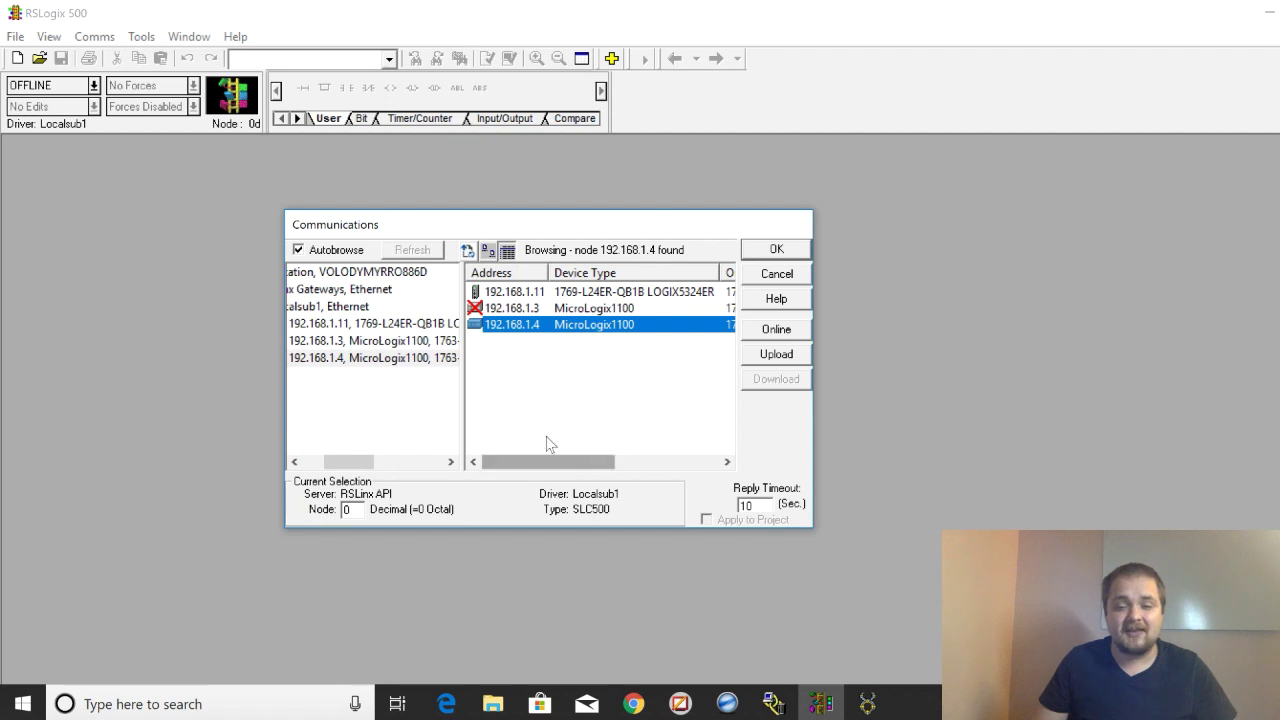
left_click(773, 330)
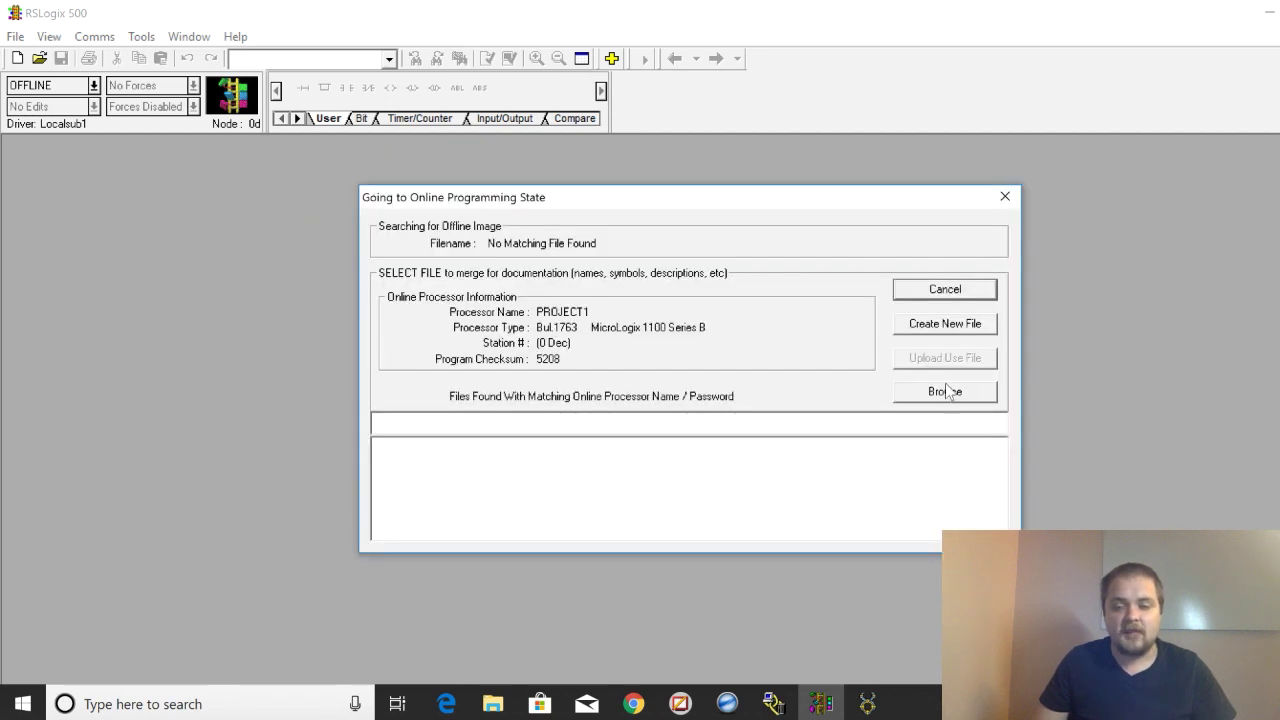
left_click(932, 324)
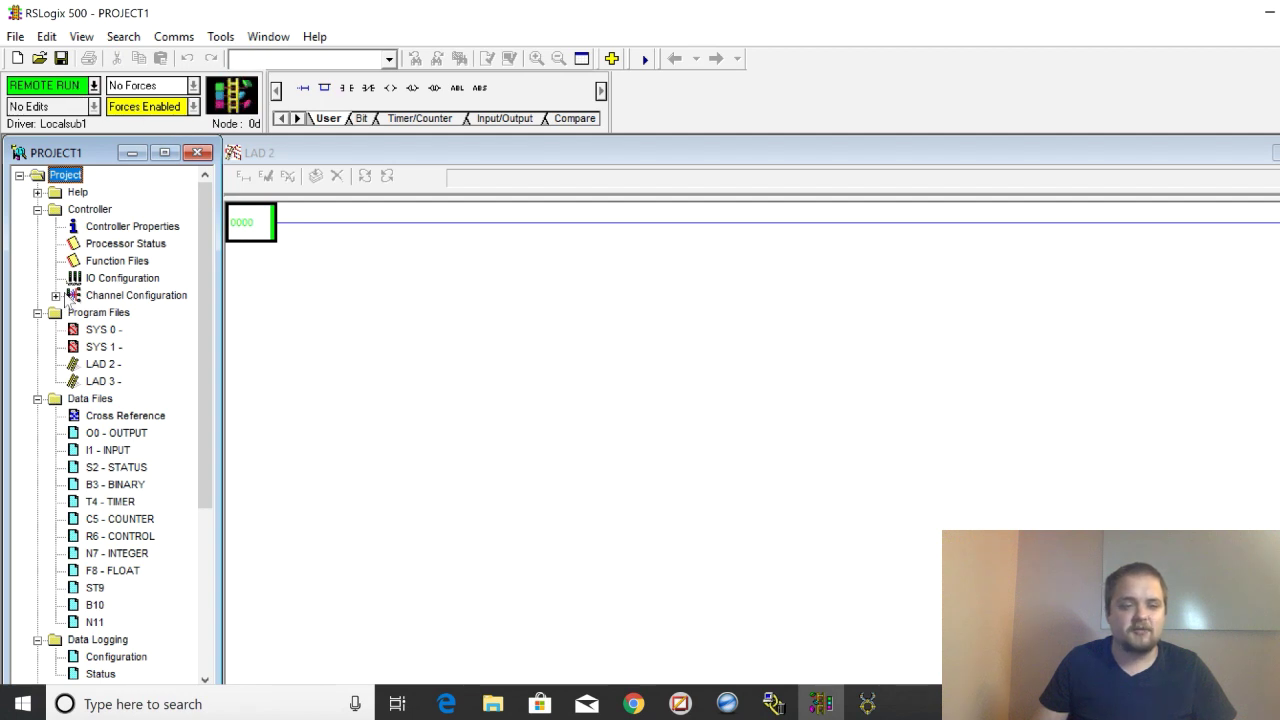
Open PROJECT1's Channel Configuration to Channel 1's Ethernet settings (IP 192.168.1.4, BOOTP on).
left_click(56, 295)
left_click(145, 298)
double_click(147, 298)
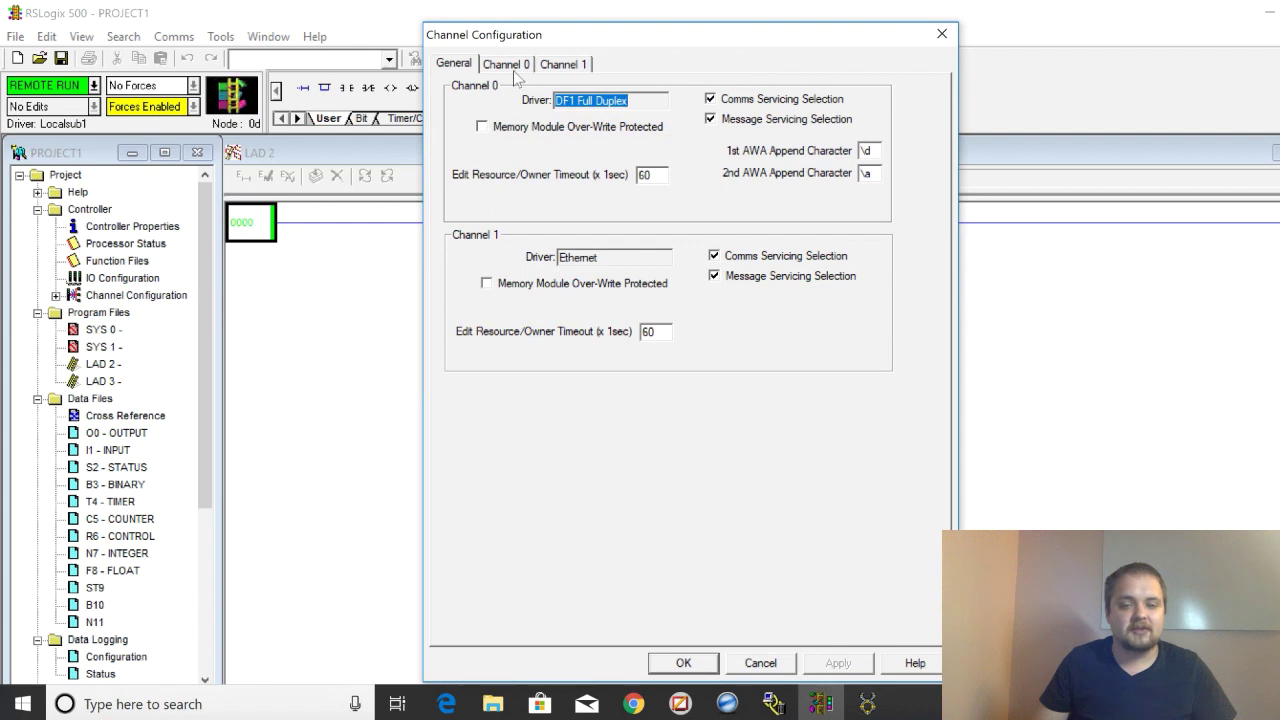
left_click(546, 63)
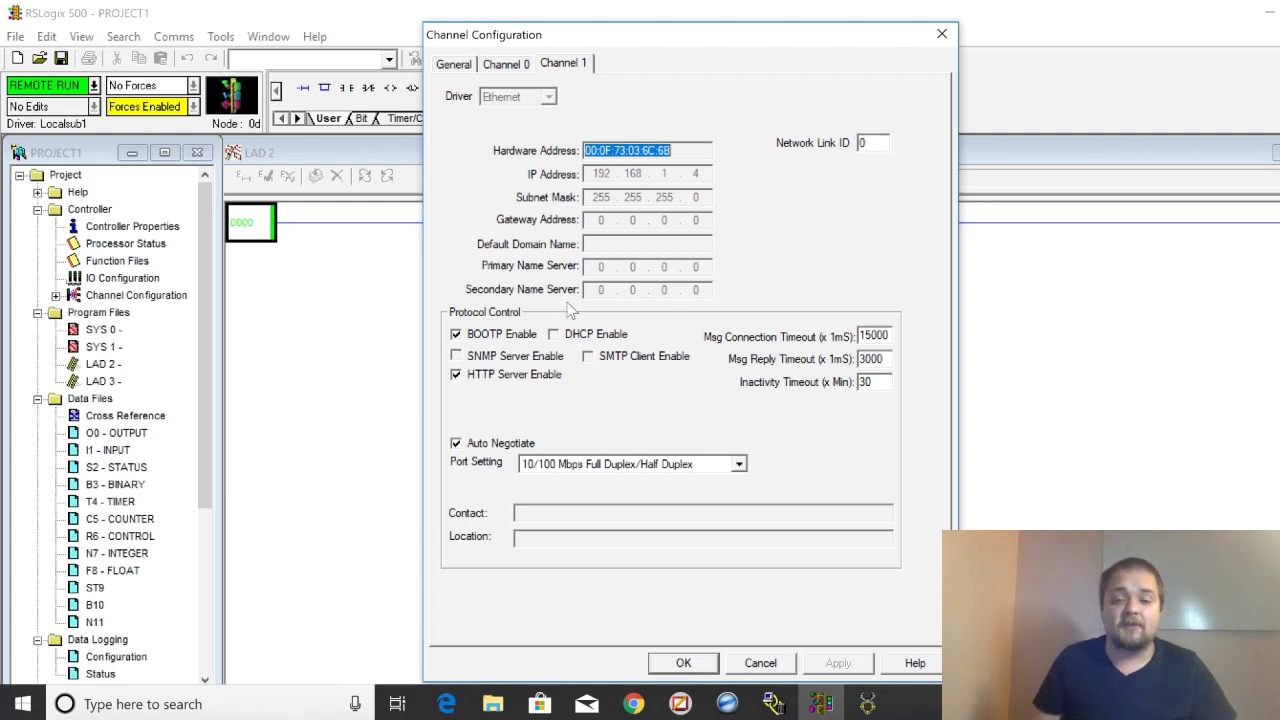
Uncheck BOOTP Enable on Channel 1, keeping 192.168.1.4 as a fixed, editable IP address.
left_click(456, 334)
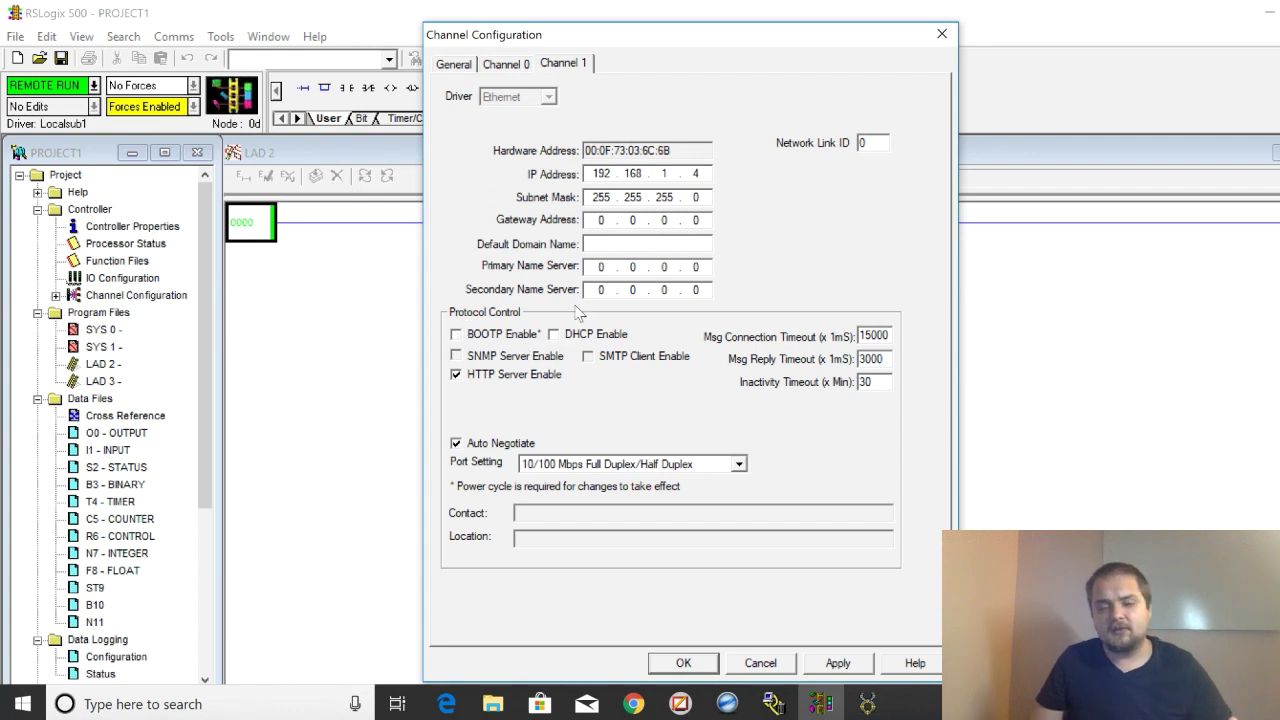
left_click(666, 173)
double_click(700, 174)
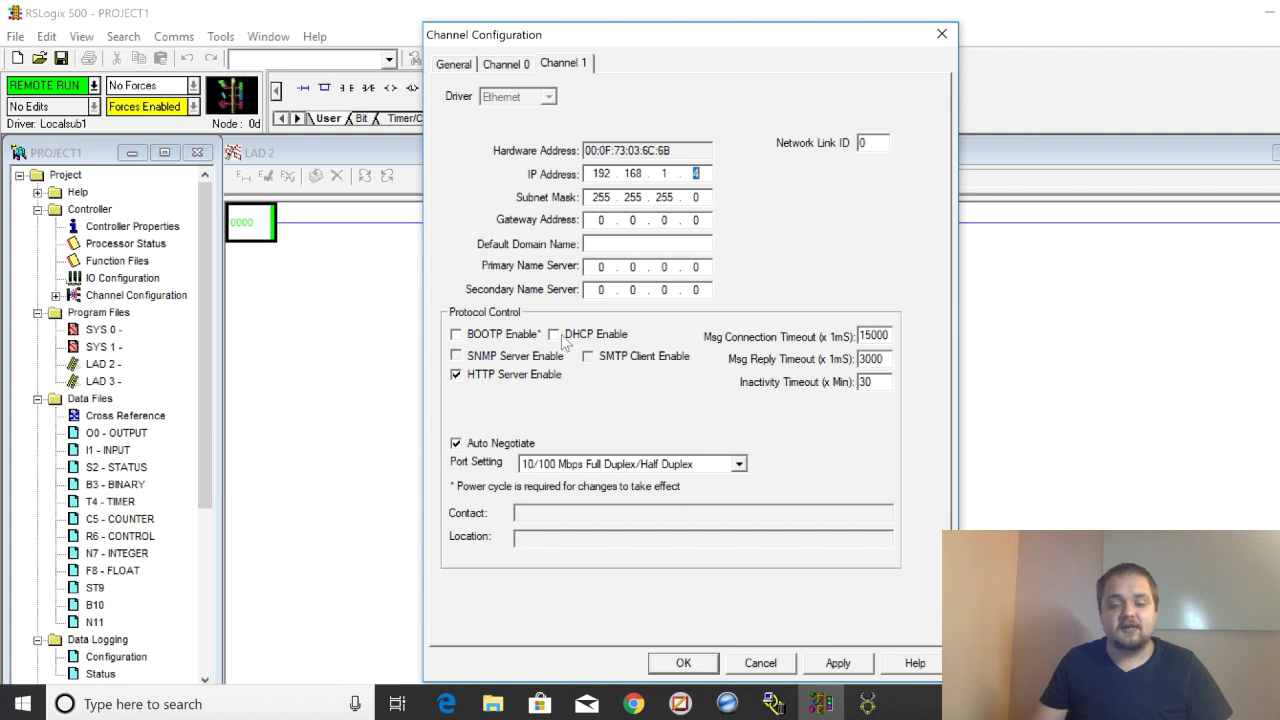
Apply the BOOTP-disabled Channel 1 settings to the online MicroLogix processor and close the window.
left_click(840, 663)
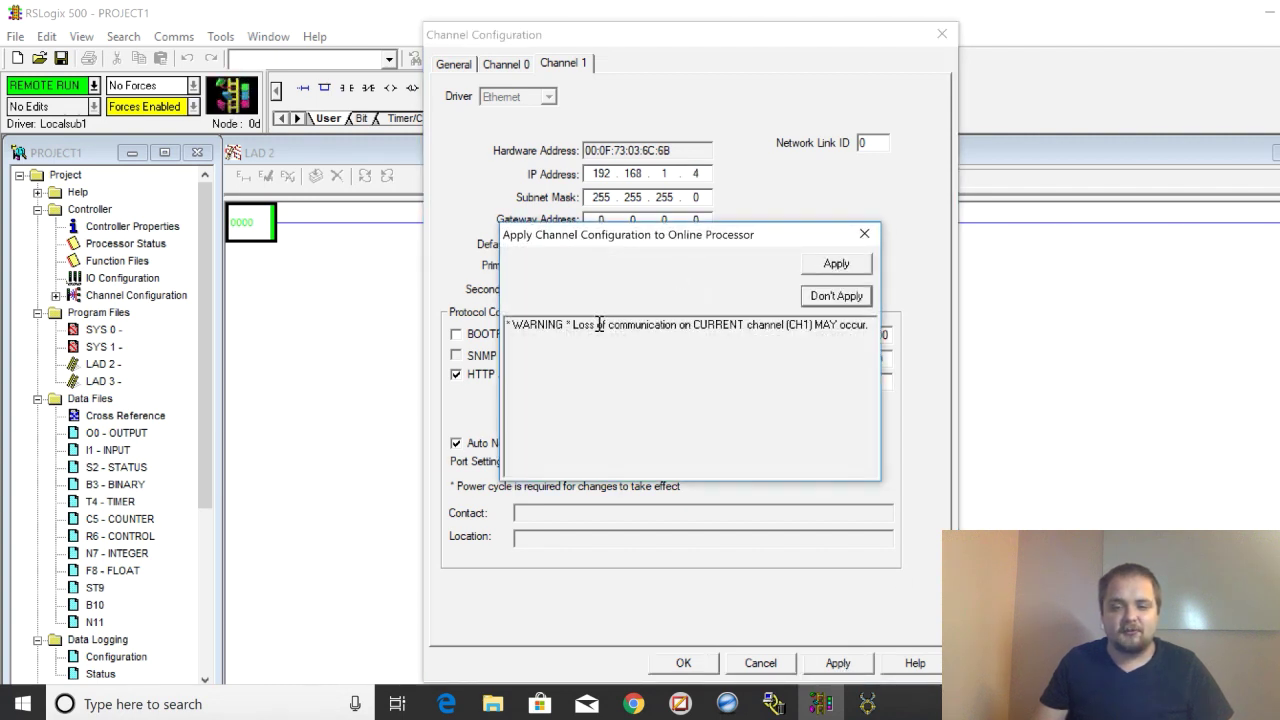
left_click_drag(599, 324, 886, 340)
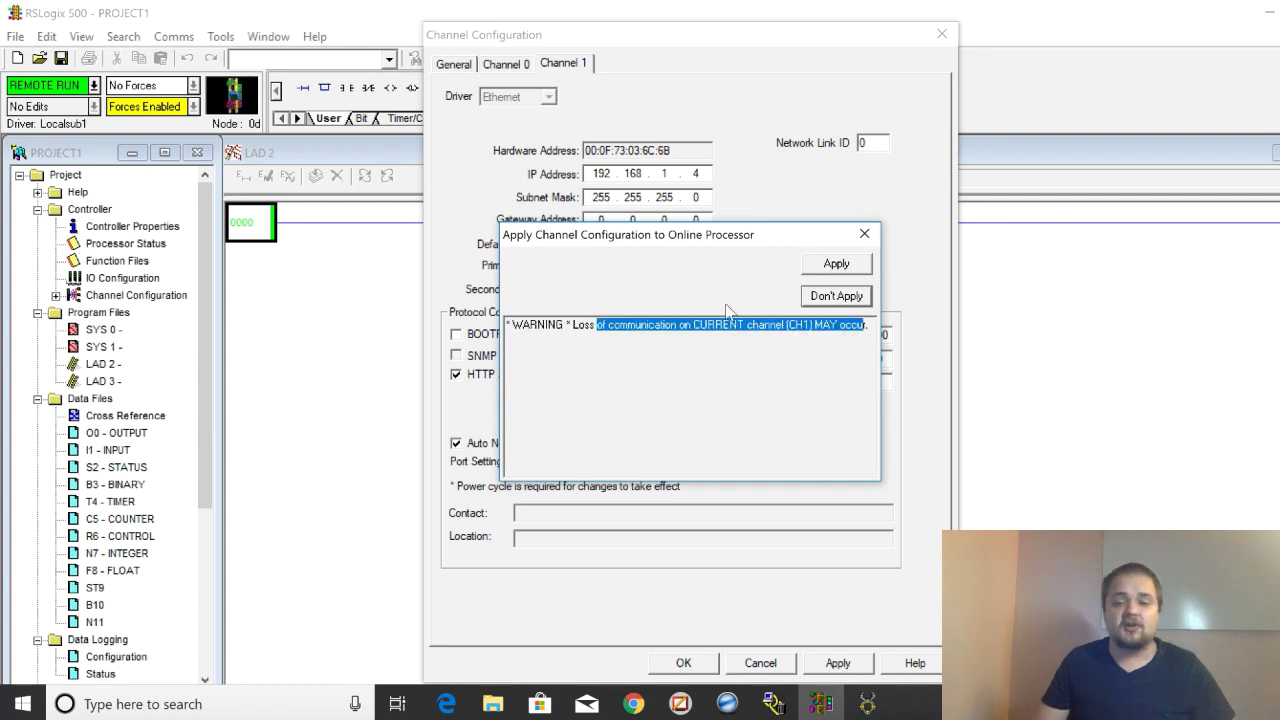
left_click(830, 266)
left_click(684, 663)
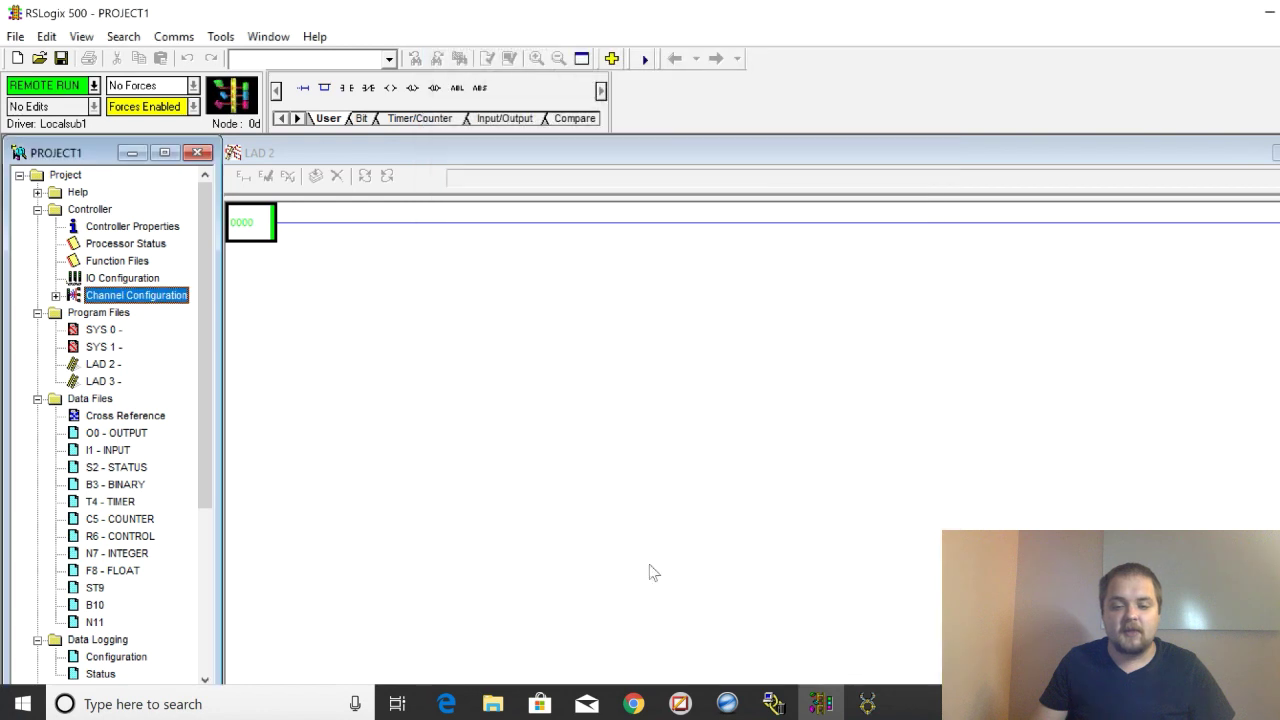